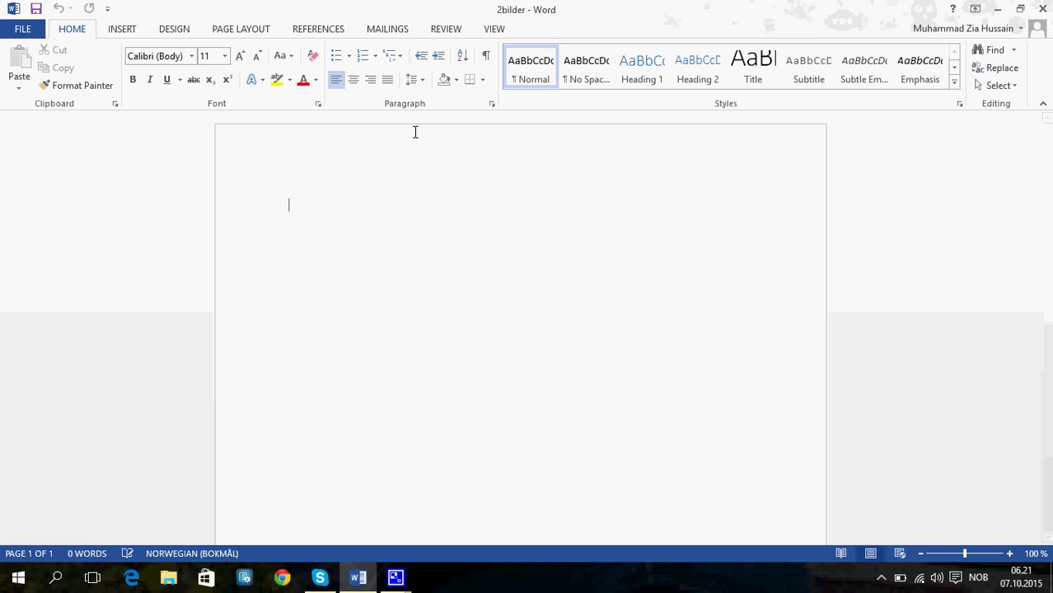
Enter the heading "Item for sales" and set its font size to 36, dismissing the missing proofing tools notice
{"action": "type", "text": "Ite"}
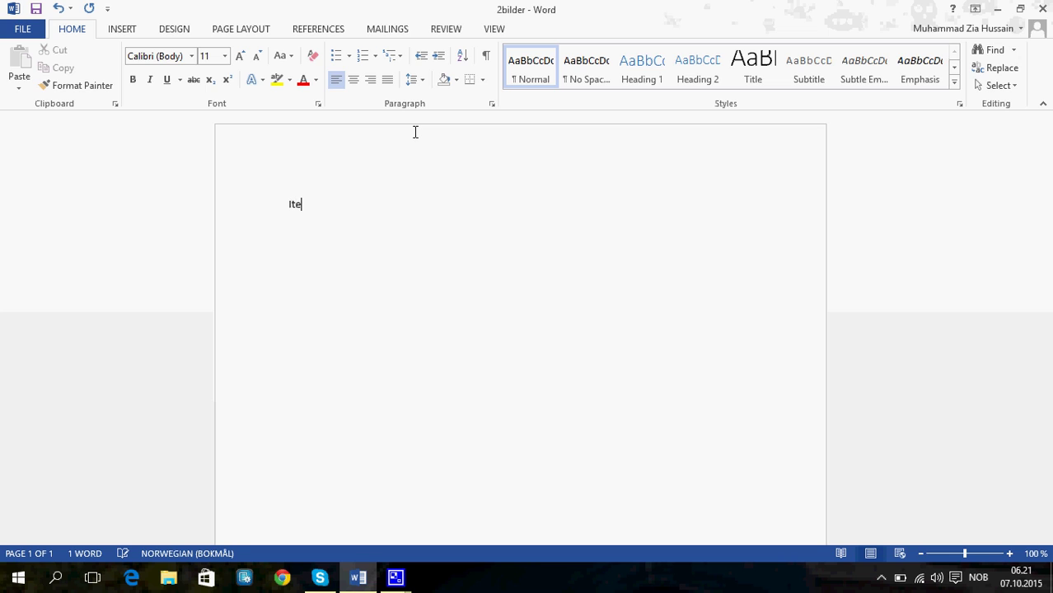
{"action": "type", "text": "m for sales"}
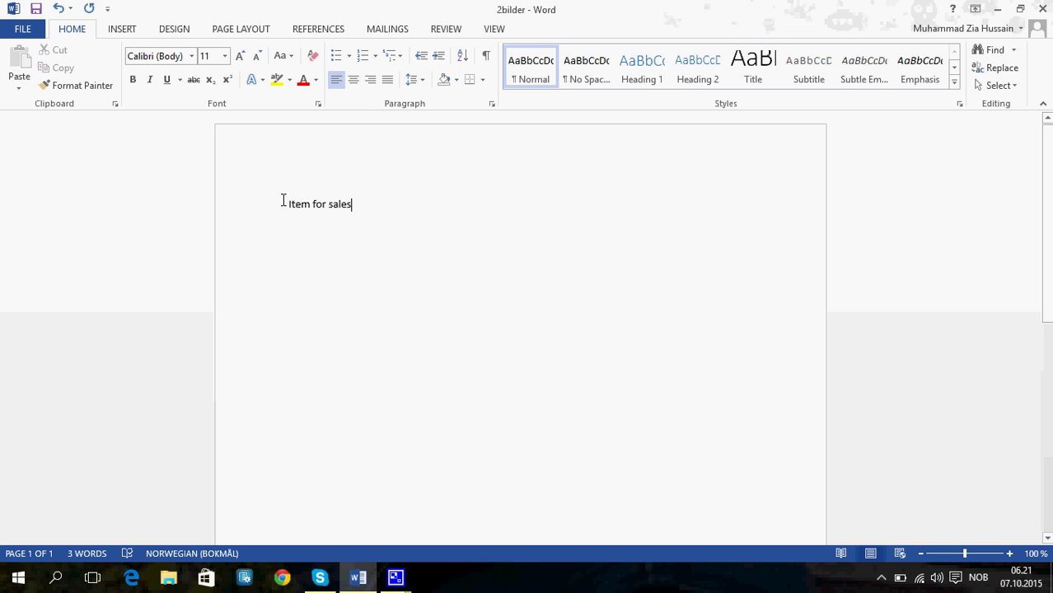
{"action": "left_click_drag", "start_coordinate": [285, 200], "coordinate": [411, 204]}
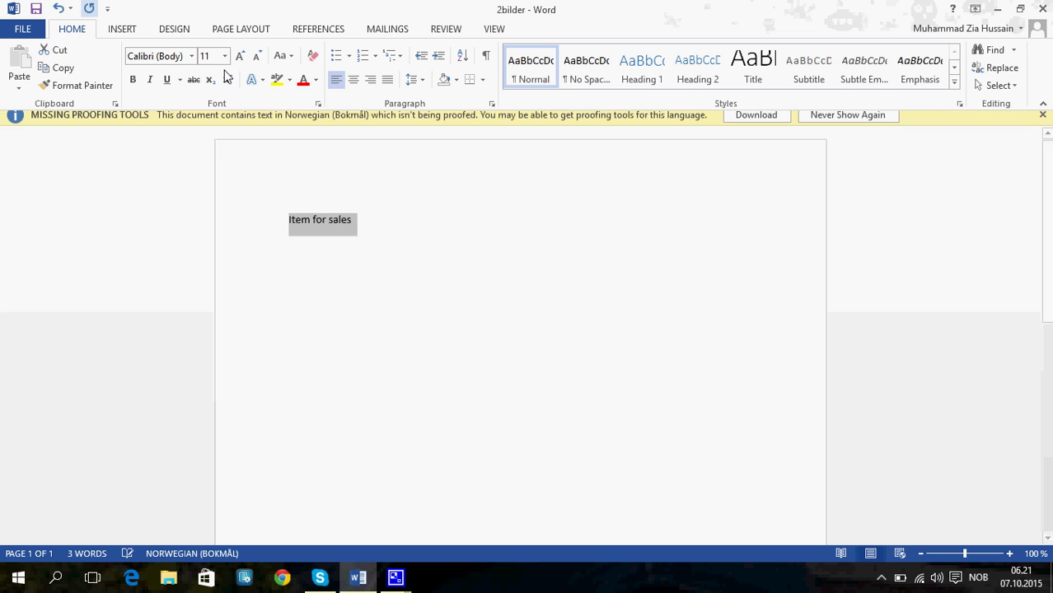
{"action": "left_click", "coordinate": [224, 56]}
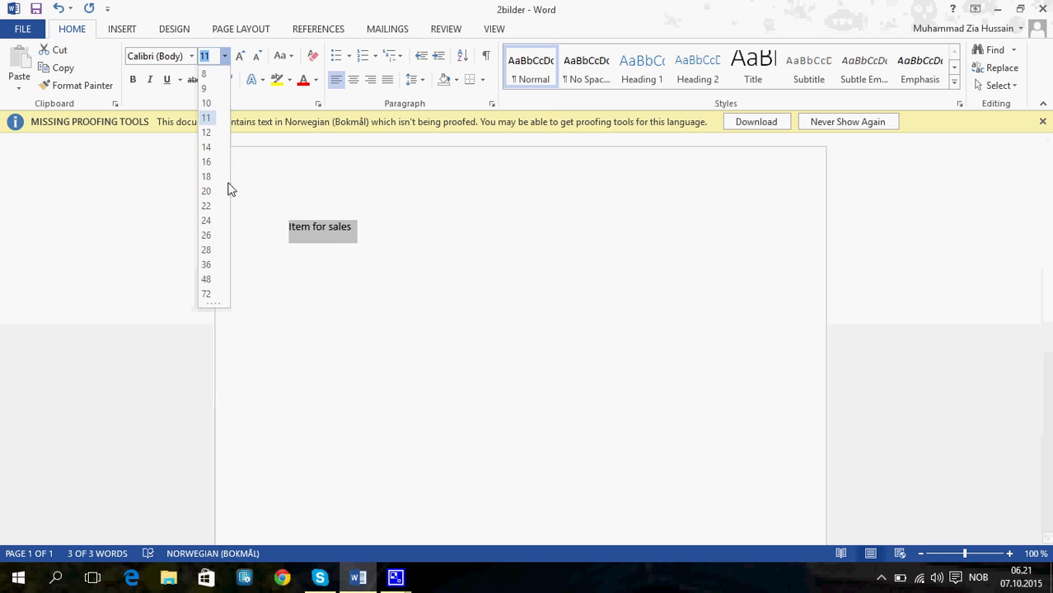
{"action": "left_click", "coordinate": [208, 265]}
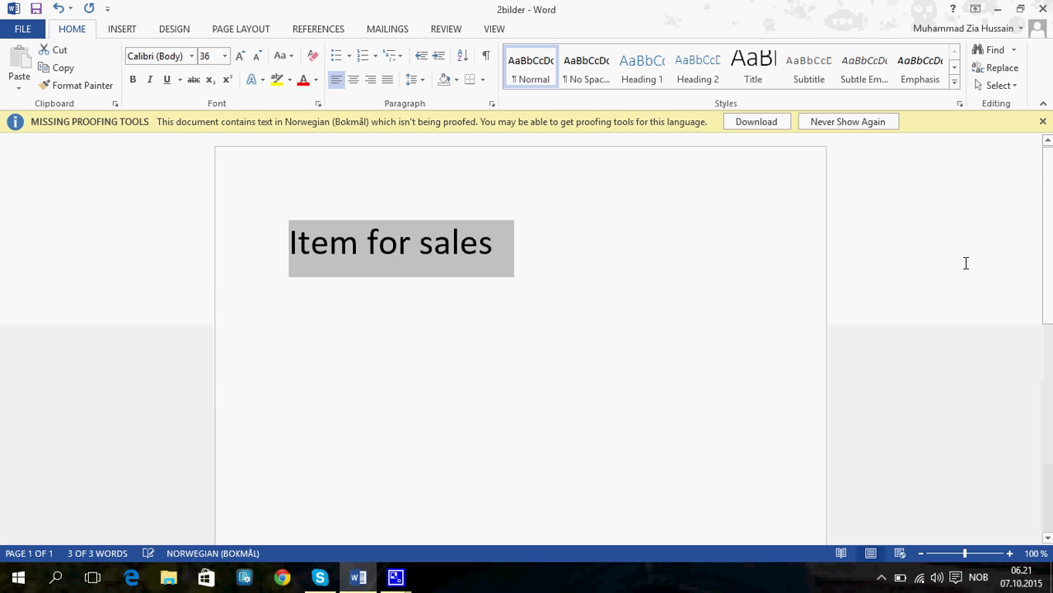
{"action": "left_click", "coordinate": [1042, 121]}
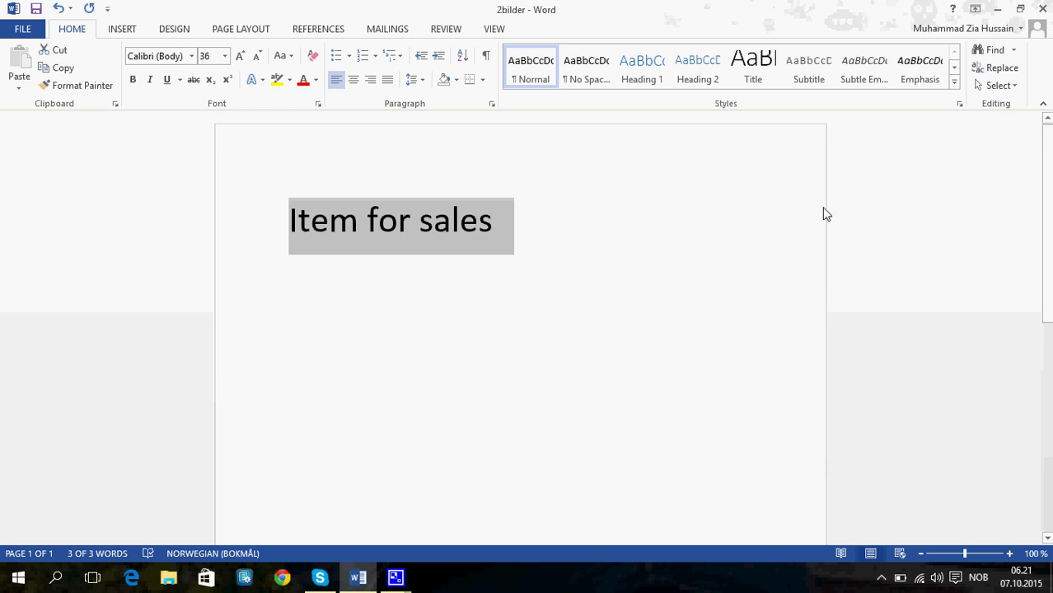
Set the heading's font colour to red and highlight it in turquoise
{"action": "left_click", "coordinate": [317, 80]}
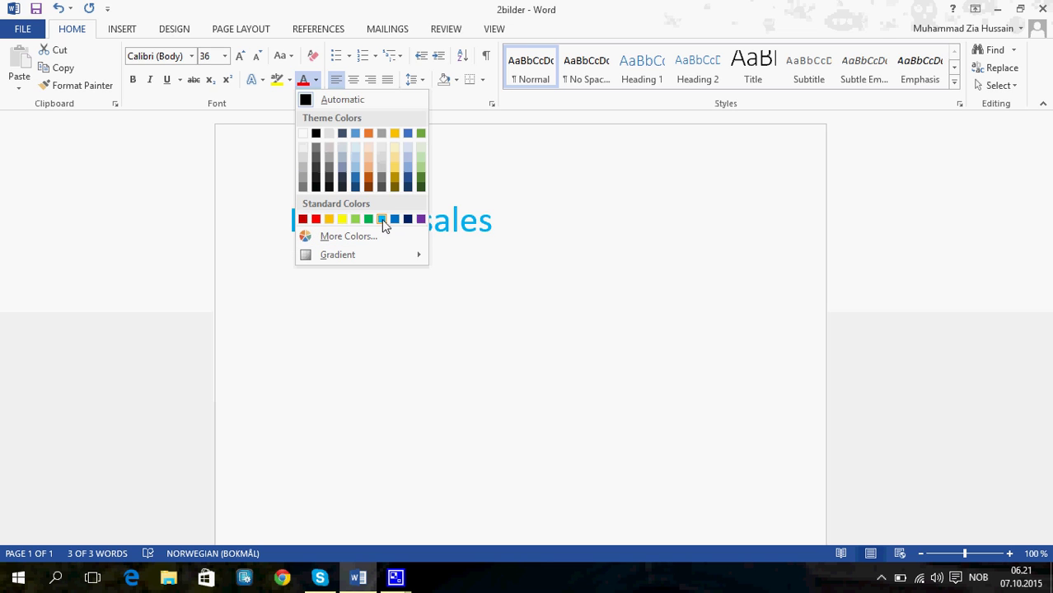
{"action": "left_click", "coordinate": [317, 220]}
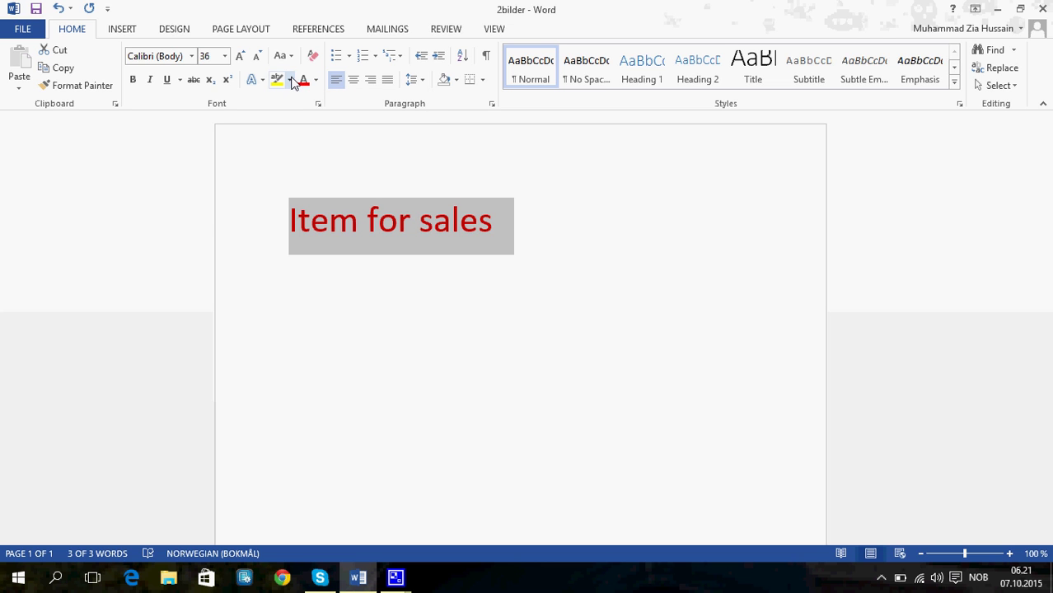
{"action": "left_click", "coordinate": [290, 80]}
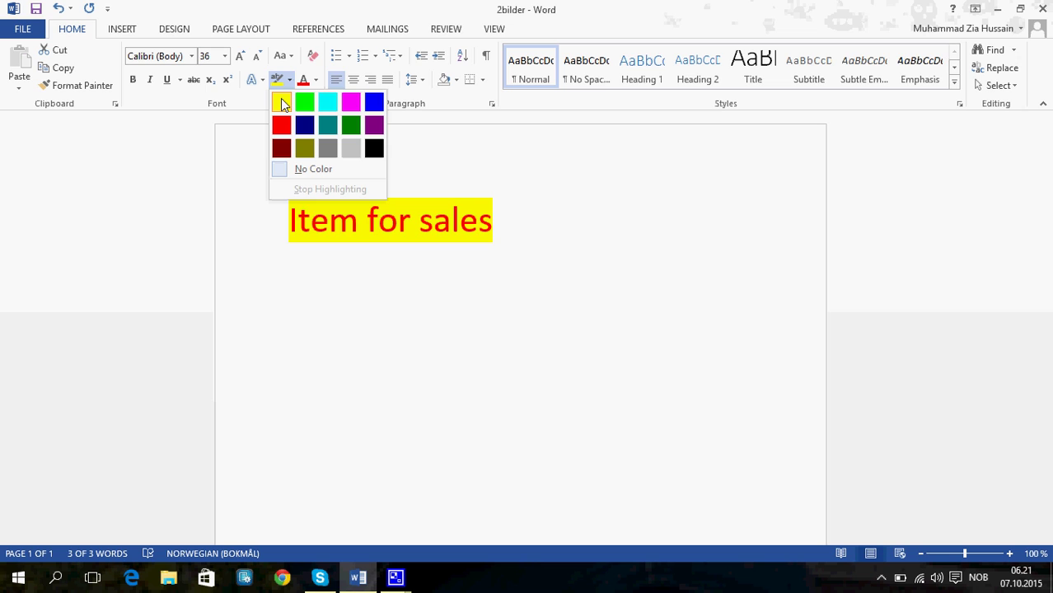
{"action": "left_click", "coordinate": [328, 111]}
{"action": "left_click", "coordinate": [307, 174]}
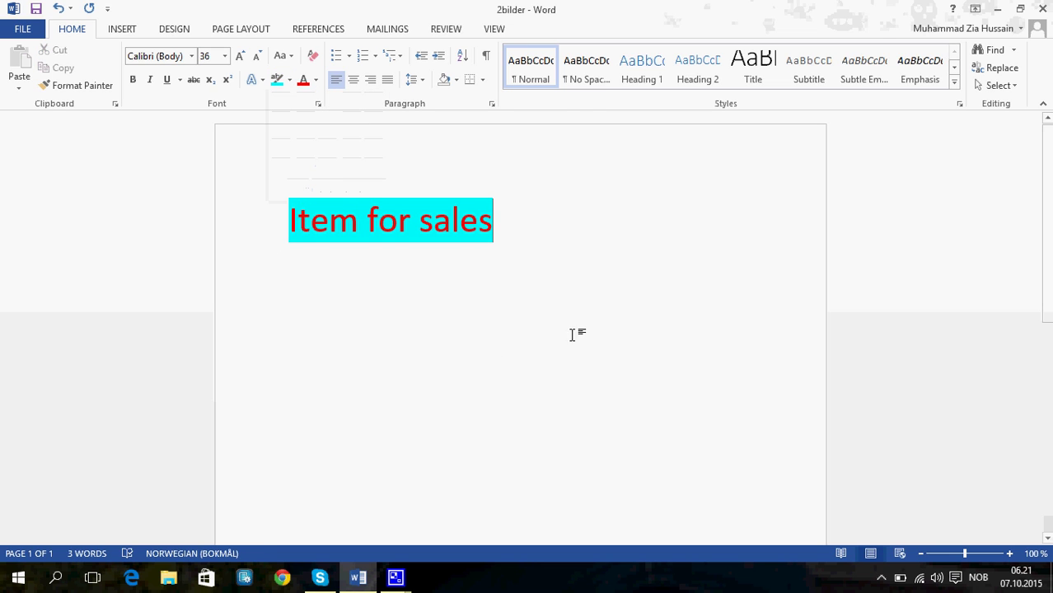
Start a new line below the heading and set its font size to 11
{"action": "key", "text": "Return"}
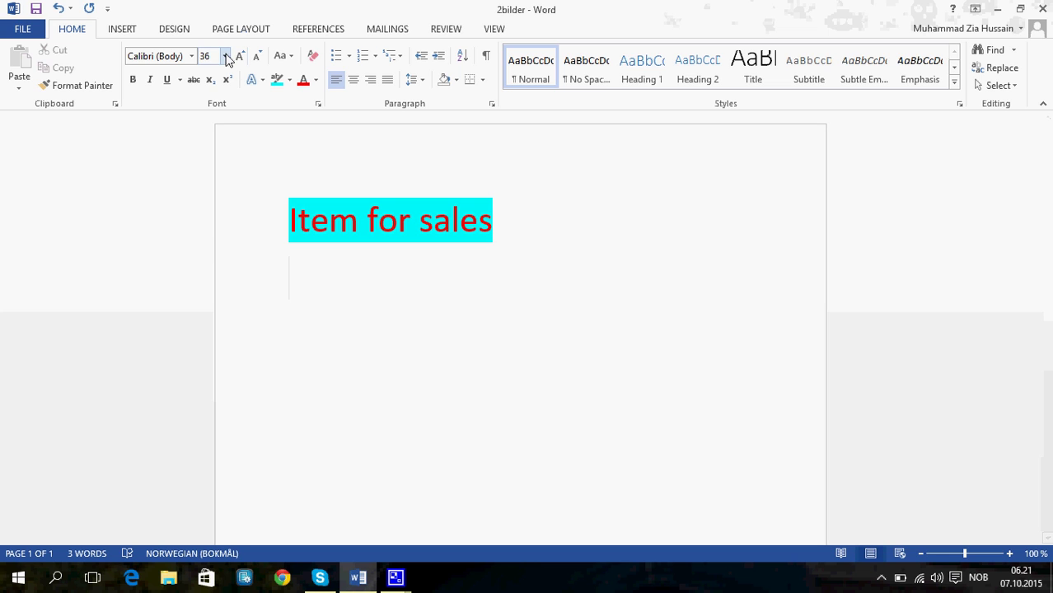
{"action": "left_click", "coordinate": [224, 56]}
{"action": "left_click", "coordinate": [208, 117]}
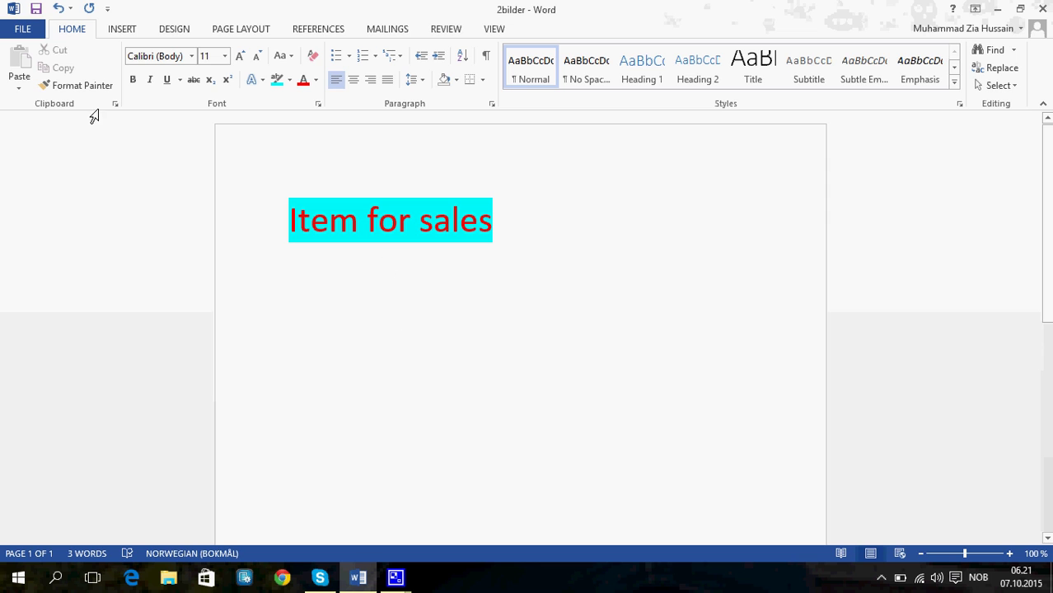
Insert a new drawing canvas below the heading
{"action": "left_click", "coordinate": [122, 30]}
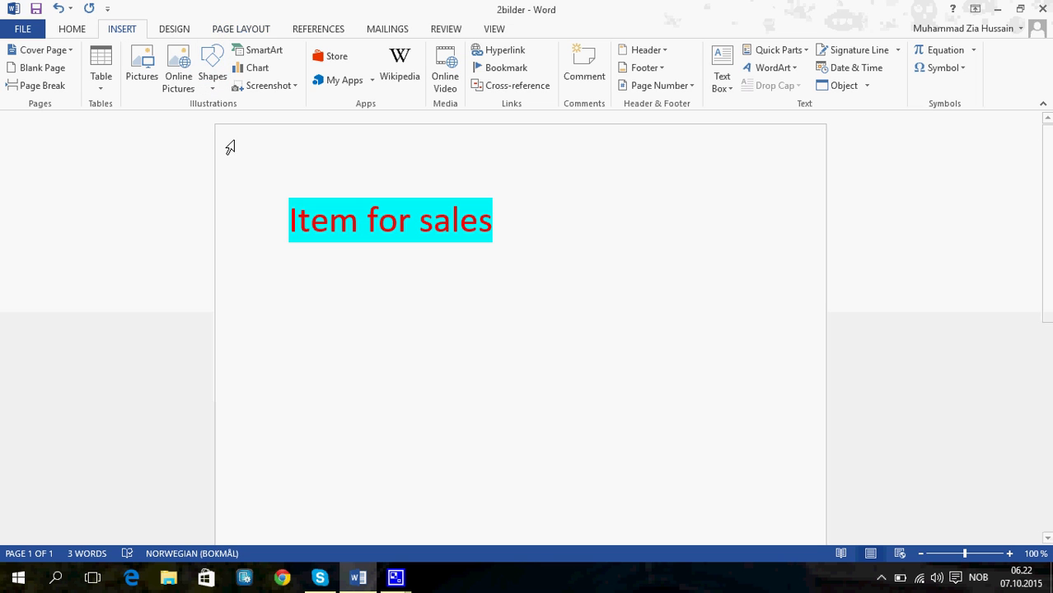
{"action": "left_click", "coordinate": [214, 90]}
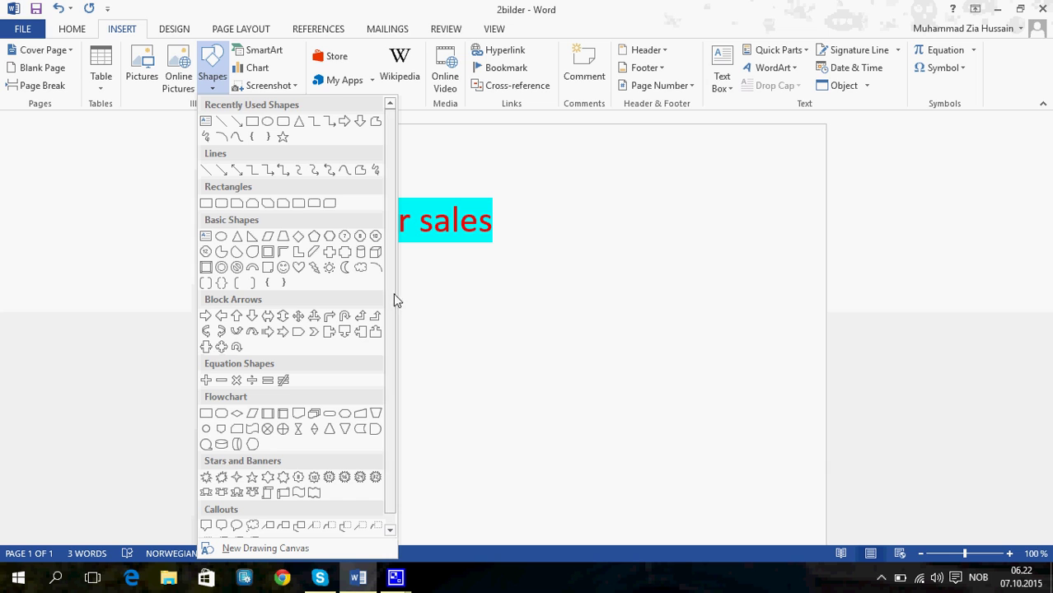
{"action": "scroll", "coordinate": [393, 293], "scroll_direction": "down", "scroll_amount": 1}
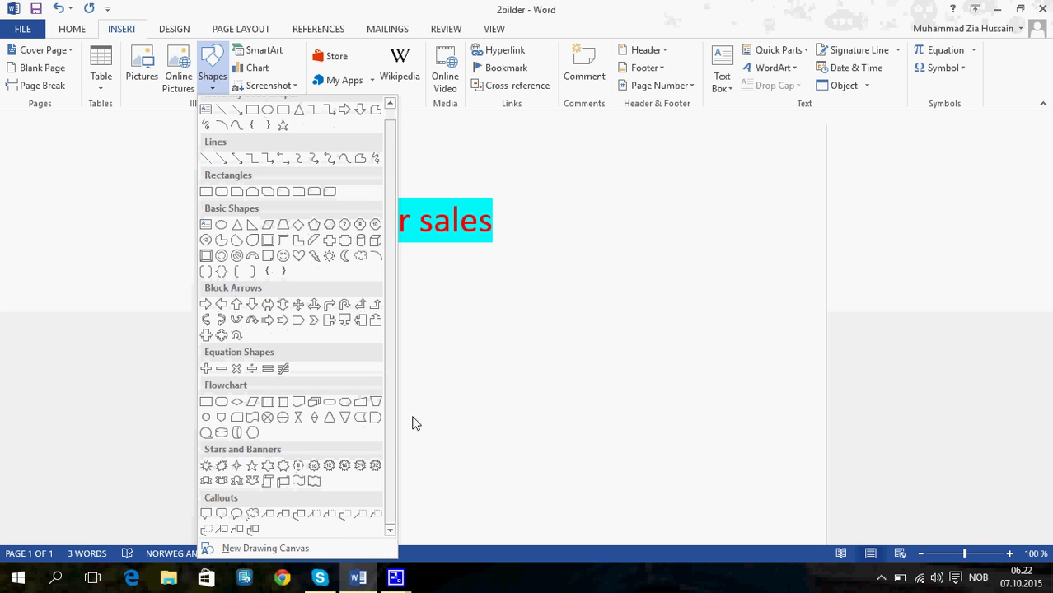
{"action": "left_click", "coordinate": [267, 548]}
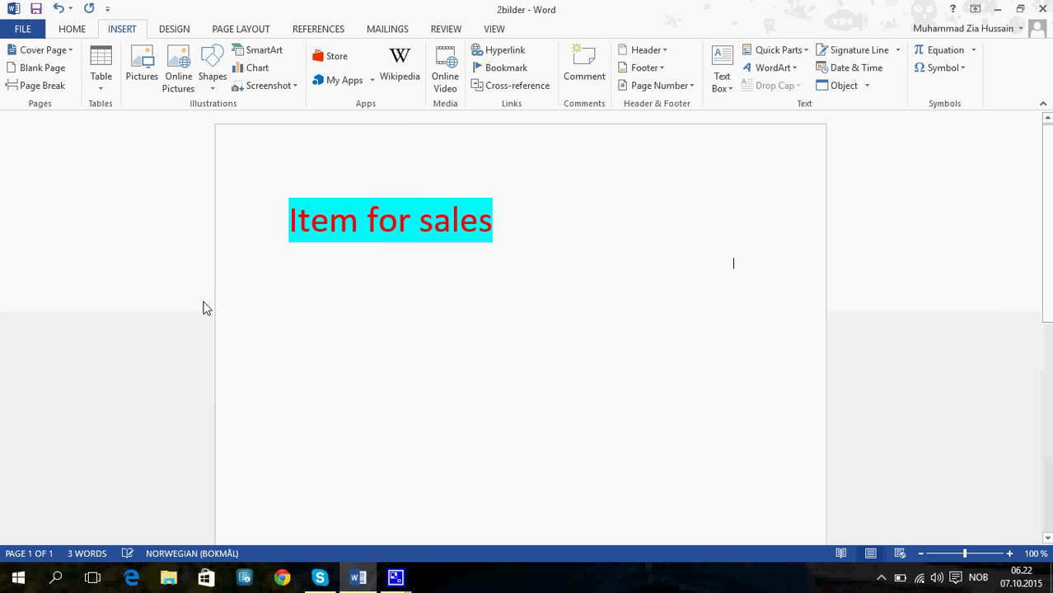
{"action": "scroll", "coordinate": [520, 244], "scroll_direction": "down", "scroll_amount": 1}
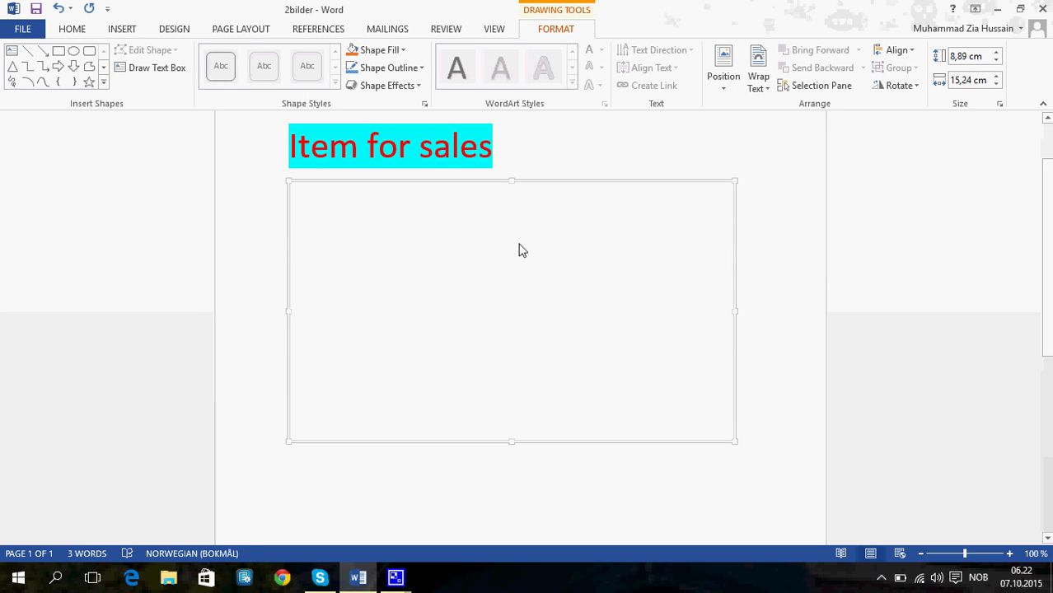
Insert the rickshaw picture from the Desktop folder into the canvas and move it to the canvas's upper-left corner
{"action": "left_click", "coordinate": [128, 30]}
{"action": "left_click", "coordinate": [138, 73]}
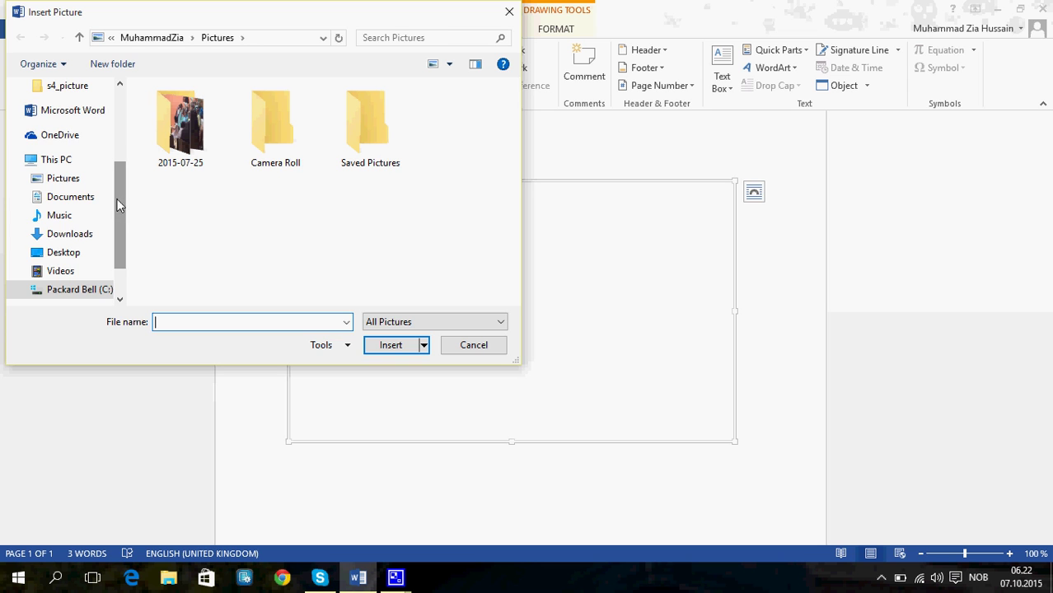
{"action": "left_click_drag", "start_coordinate": [116, 199], "coordinate": [115, 112]}
{"action": "left_click", "coordinate": [68, 110]}
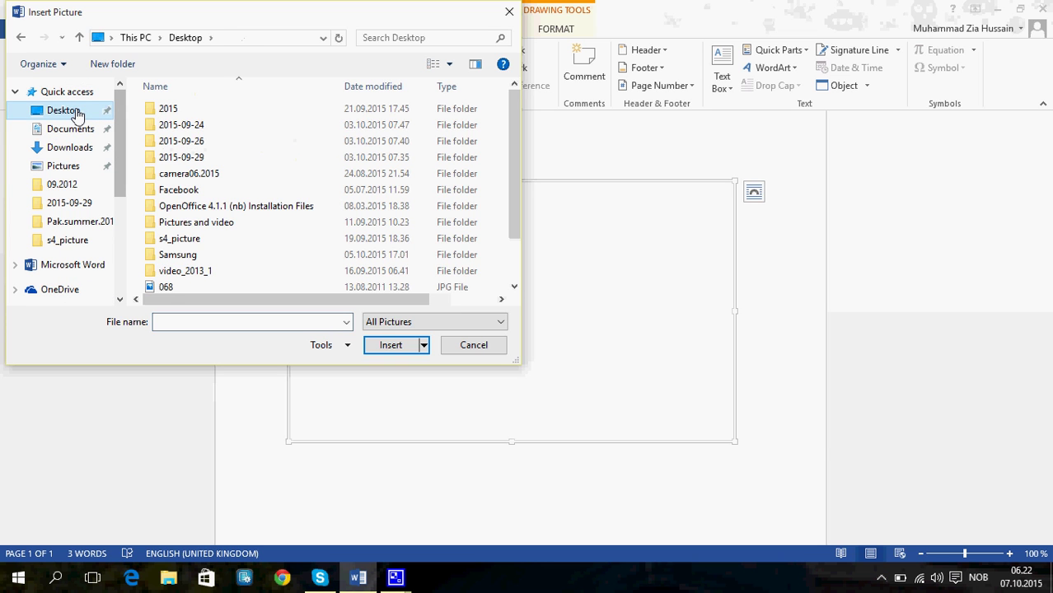
{"action": "left_click_drag", "start_coordinate": [513, 148], "coordinate": [509, 224]}
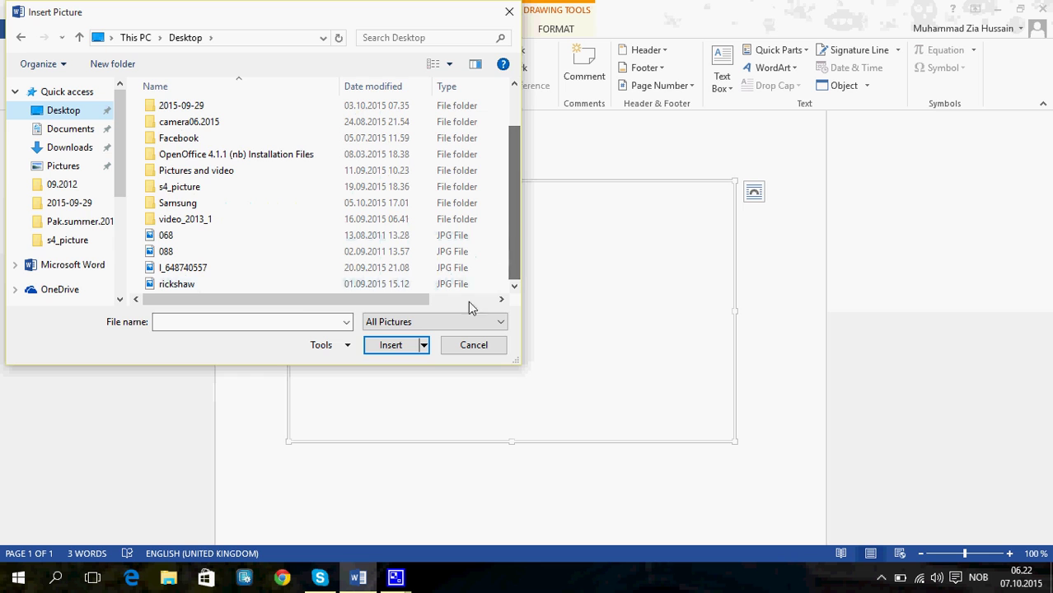
{"action": "left_click", "coordinate": [192, 283]}
{"action": "left_click", "coordinate": [378, 350]}
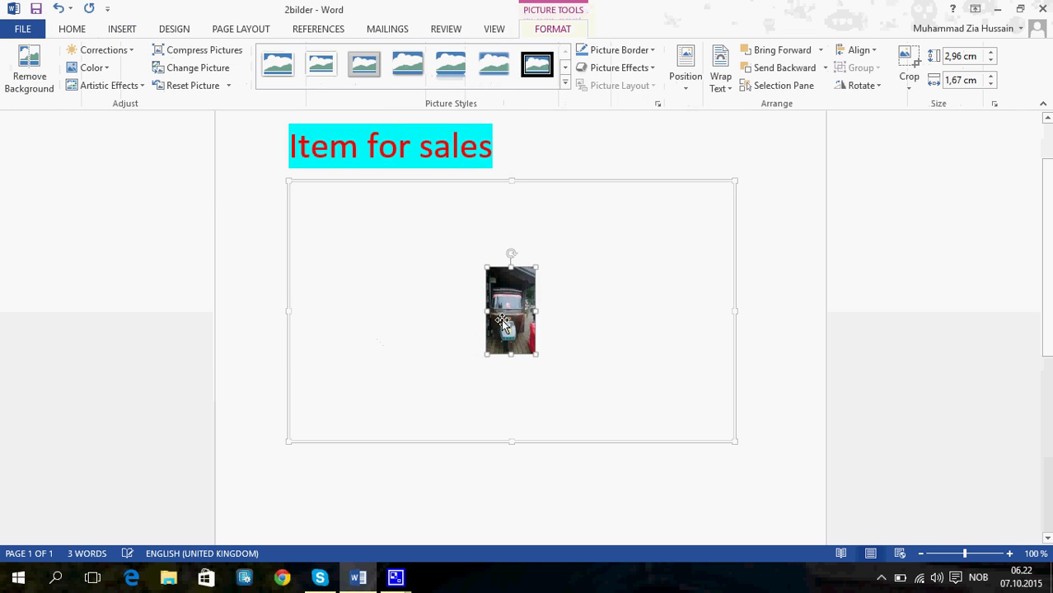
{"action": "left_click_drag", "start_coordinate": [498, 309], "coordinate": [304, 225]}
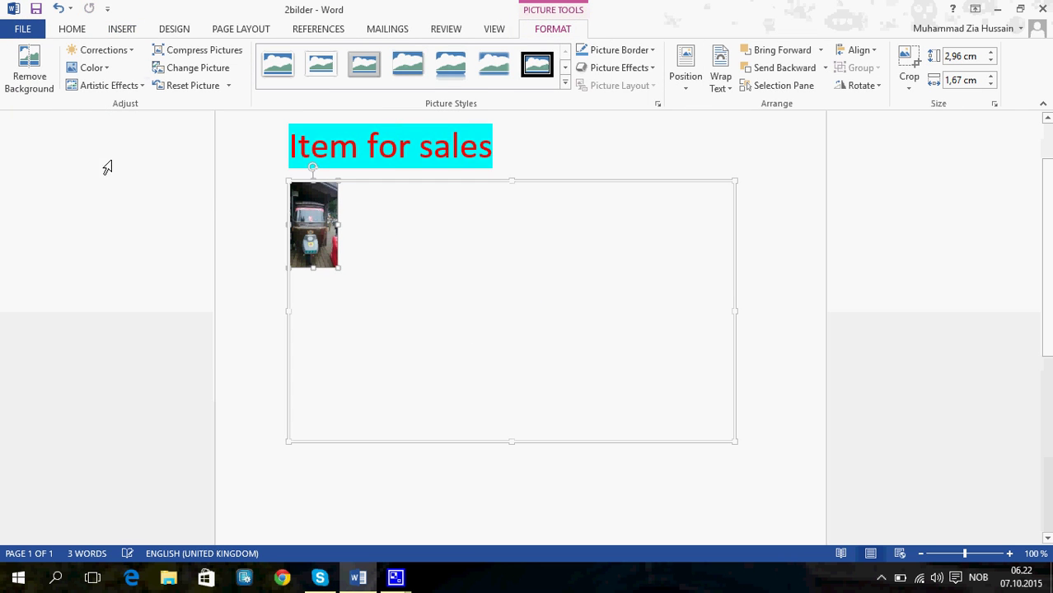
Insert the picture I_648740557 from the Desktop folder into the canvas and move it to the canvas's upper-right corner
{"action": "left_click", "coordinate": [121, 29]}
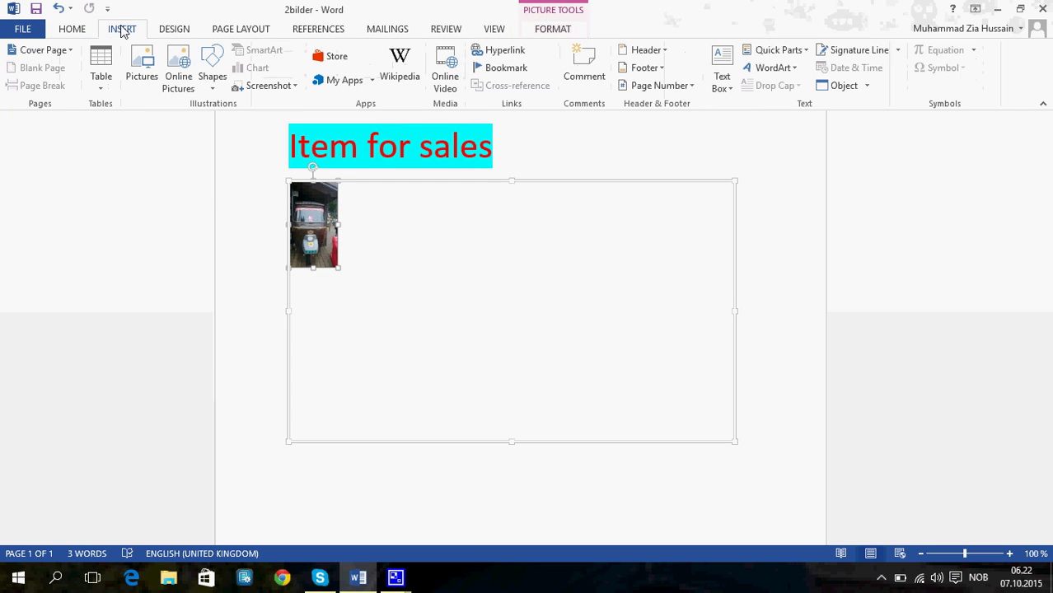
{"action": "left_click", "coordinate": [140, 75]}
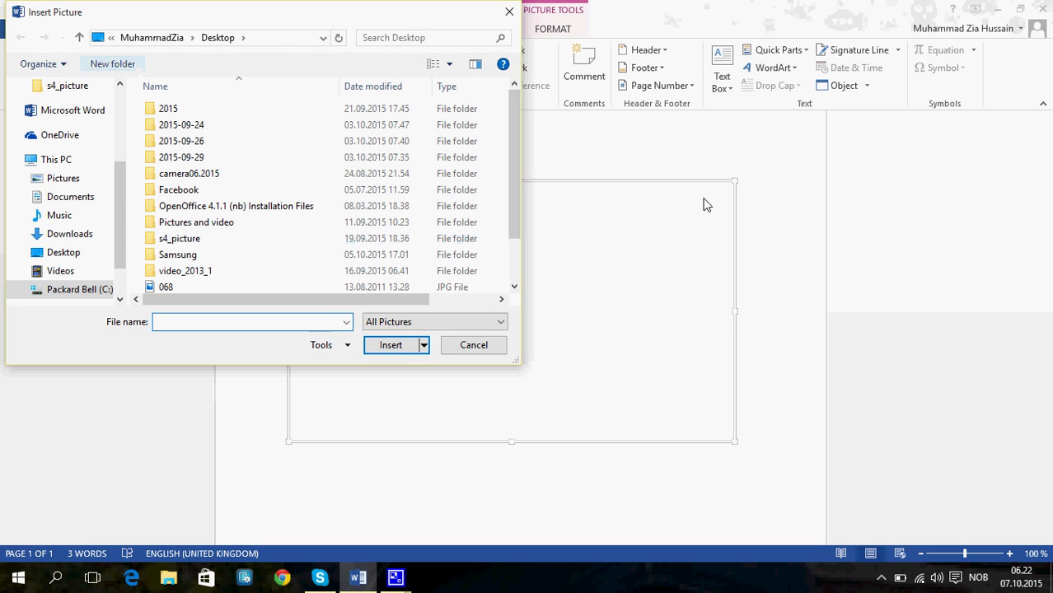
{"action": "scroll", "coordinate": [509, 247], "scroll_direction": "down", "scroll_amount": 1}
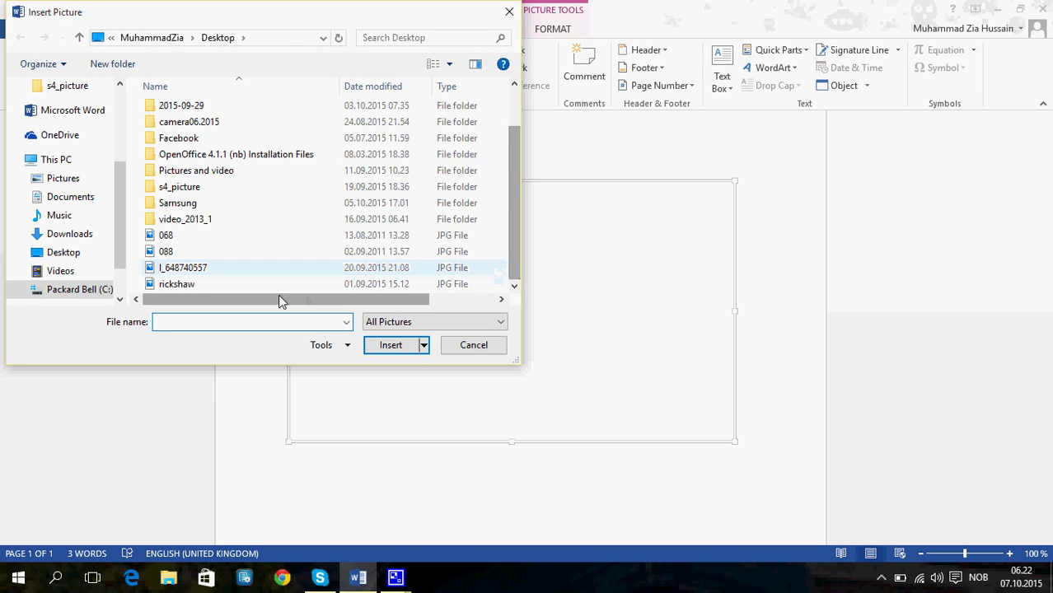
{"action": "left_click", "coordinate": [197, 268]}
{"action": "left_click", "coordinate": [373, 344]}
{"action": "left_click_drag", "start_coordinate": [562, 308], "coordinate": [712, 221]}
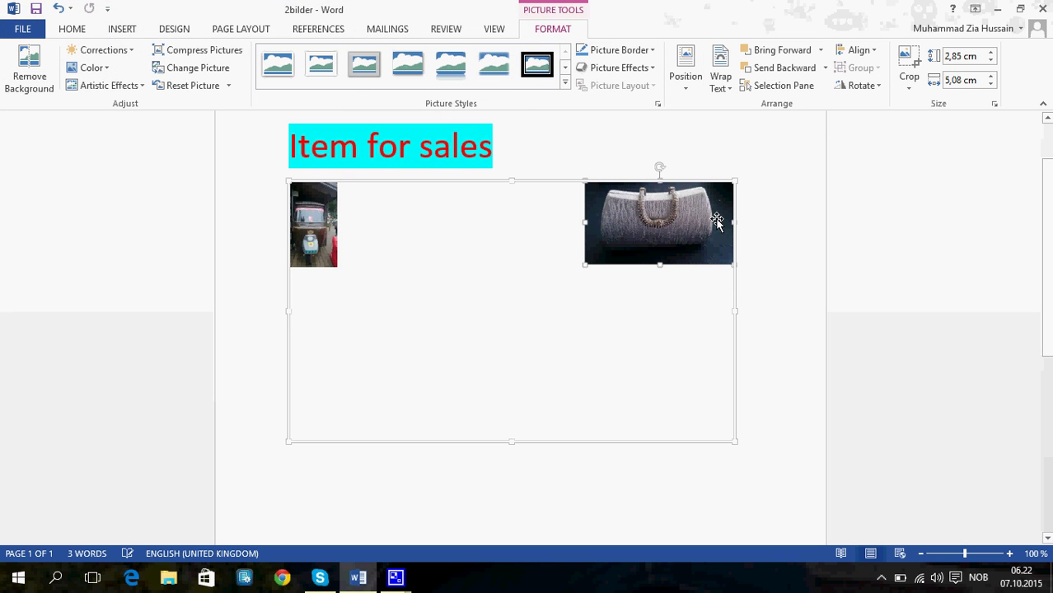
Enlarge the handbag picture to a height of 3,6 cm
{"action": "left_click", "coordinate": [993, 55]}
{"action": "left_click", "coordinate": [993, 55]}
{"action": "left_click", "coordinate": [993, 56]}
{"action": "left_click", "coordinate": [993, 55]}
{"action": "left_click", "coordinate": [993, 55]}
{"action": "left_click", "coordinate": [993, 55]}
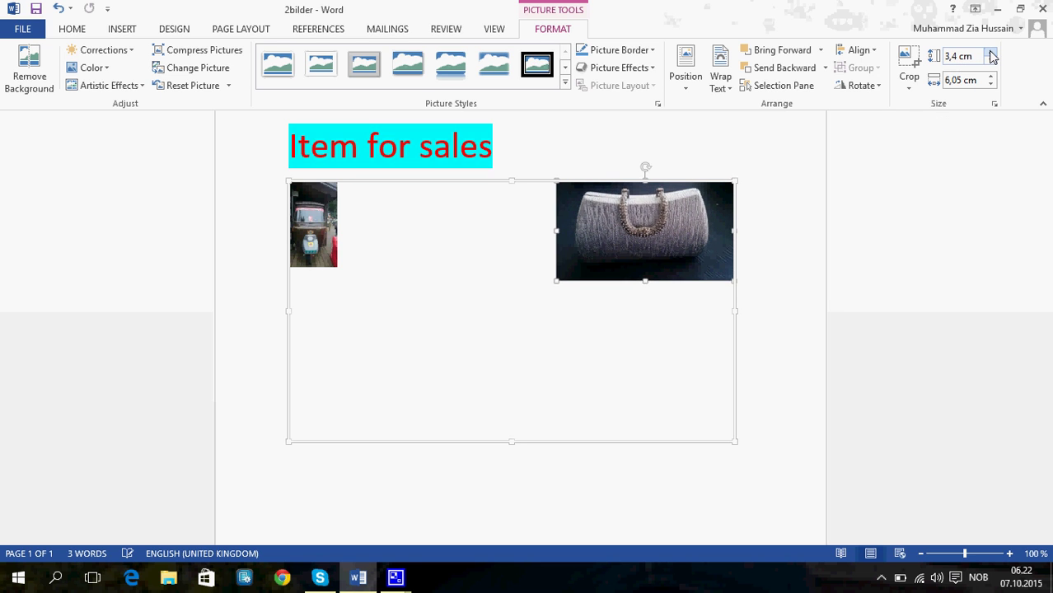
{"action": "left_click", "coordinate": [993, 55]}
{"action": "left_click", "coordinate": [993, 56]}
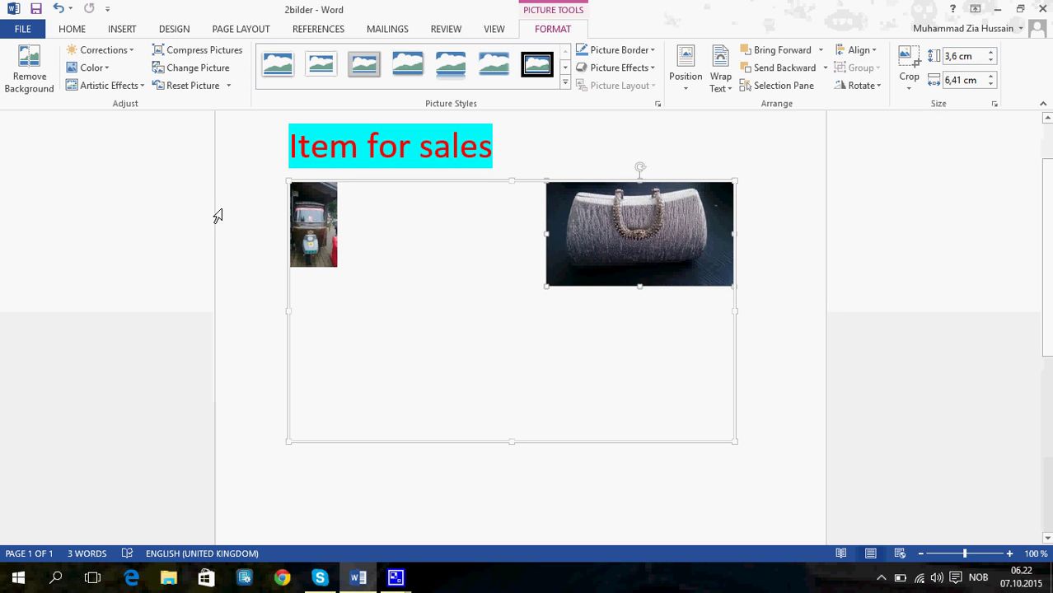
Enlarge the rickshaw picture to a height of 3,6 cm
{"action": "left_click", "coordinate": [314, 224]}
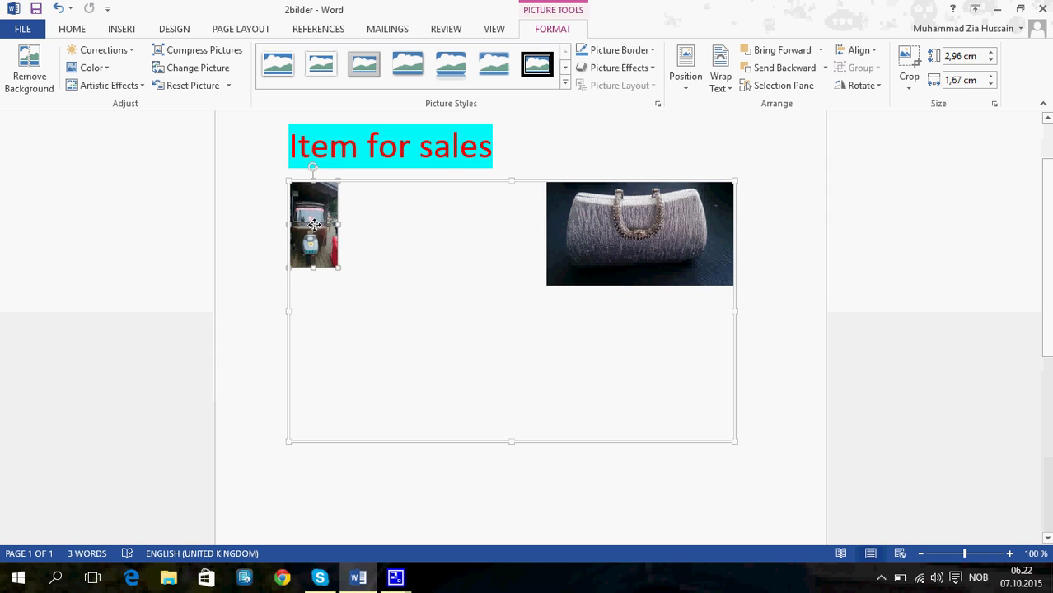
{"action": "left_click", "coordinate": [993, 56]}
{"action": "left_click", "coordinate": [993, 55]}
{"action": "left_click", "coordinate": [993, 55]}
{"action": "left_click", "coordinate": [993, 55]}
{"action": "left_click", "coordinate": [992, 55]}
{"action": "left_click", "coordinate": [993, 56]}
{"action": "left_click", "coordinate": [993, 55]}
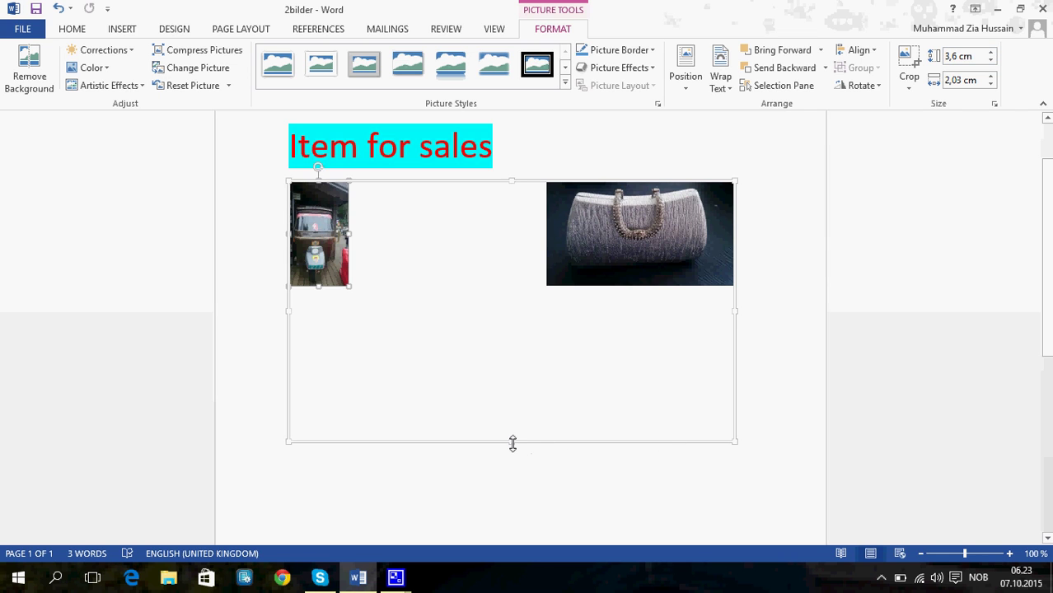
Shrink the drawing canvas's height to fit the two pictures and set its text wrapping to Top and Bottom
{"action": "mouse_move", "coordinate": [513, 443]}
{"action": "left_mouse_down"}
{"action": "mouse_move", "coordinate": [520, 302]}
{"action": "mouse_move", "coordinate": [527, 417]}
{"action": "mouse_move", "coordinate": [528, 288]}
{"action": "left_mouse_up"}
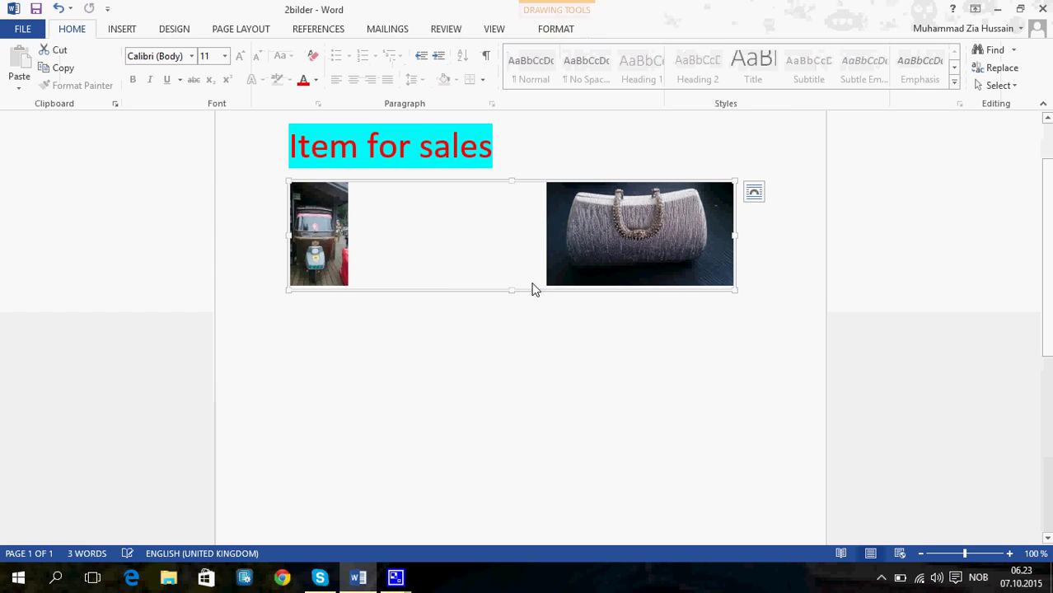
{"action": "left_click", "coordinate": [755, 195]}
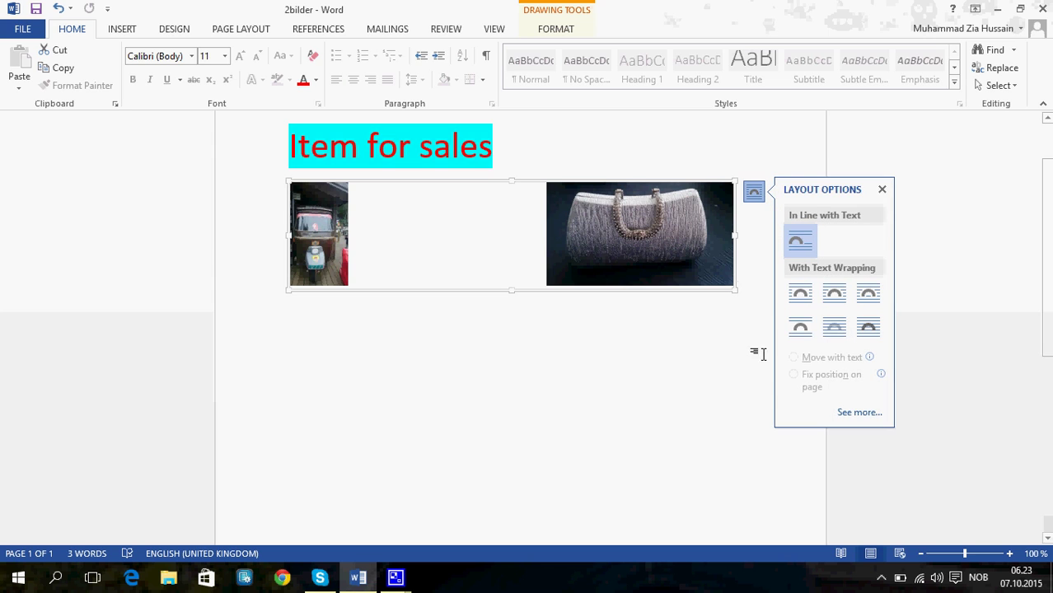
{"action": "left_click", "coordinate": [801, 328]}
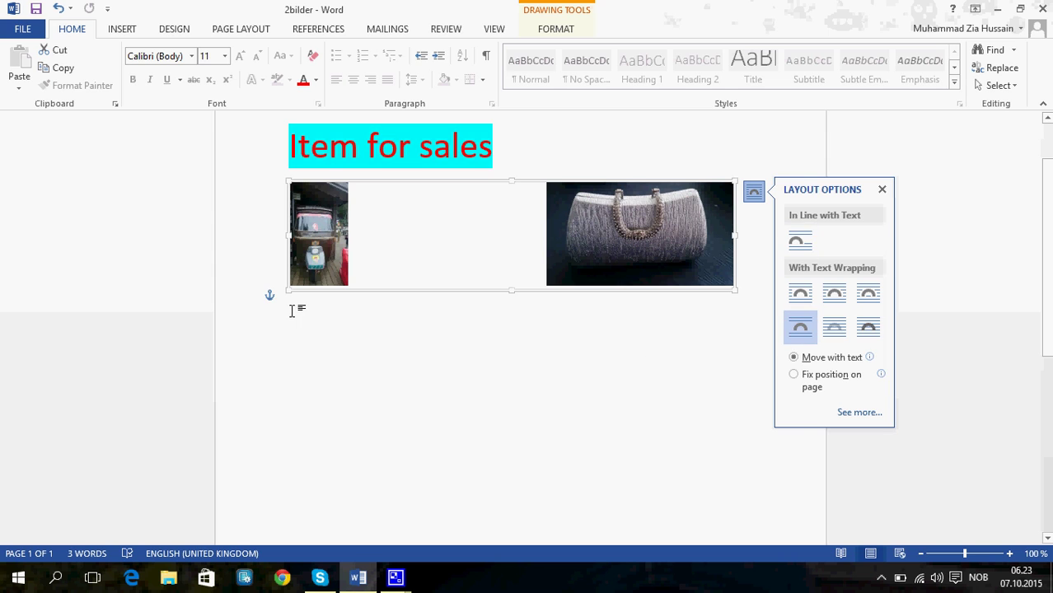
Caption the rickshaw picture "Item 500 kr" and the handbag picture "item2 300 kr" below the canvas, using the Automatic font colour
{"action": "left_click", "coordinate": [296, 311]}
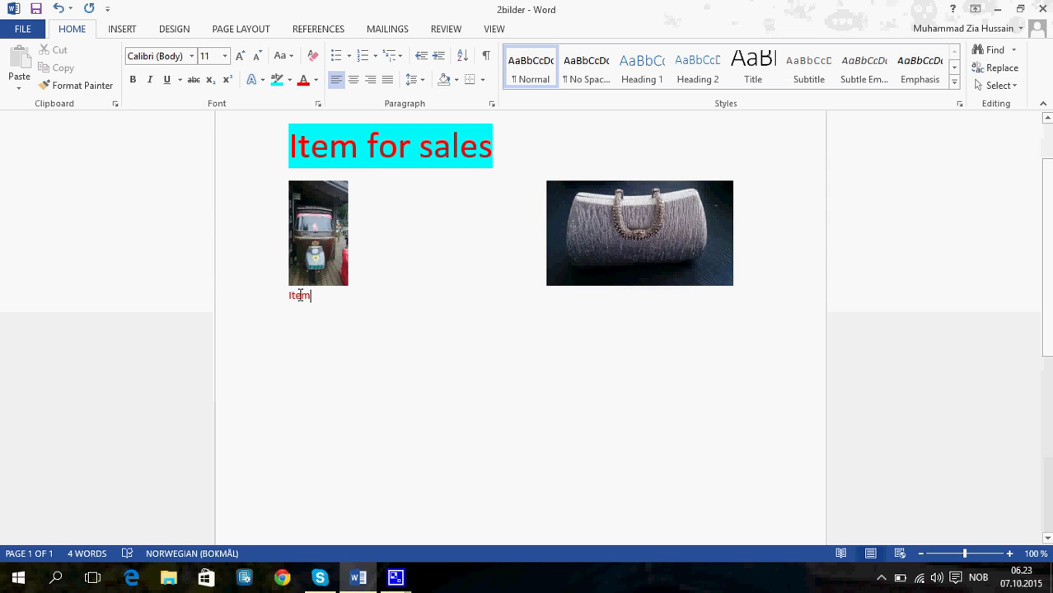
{"action": "left_click", "coordinate": [265, 296]}
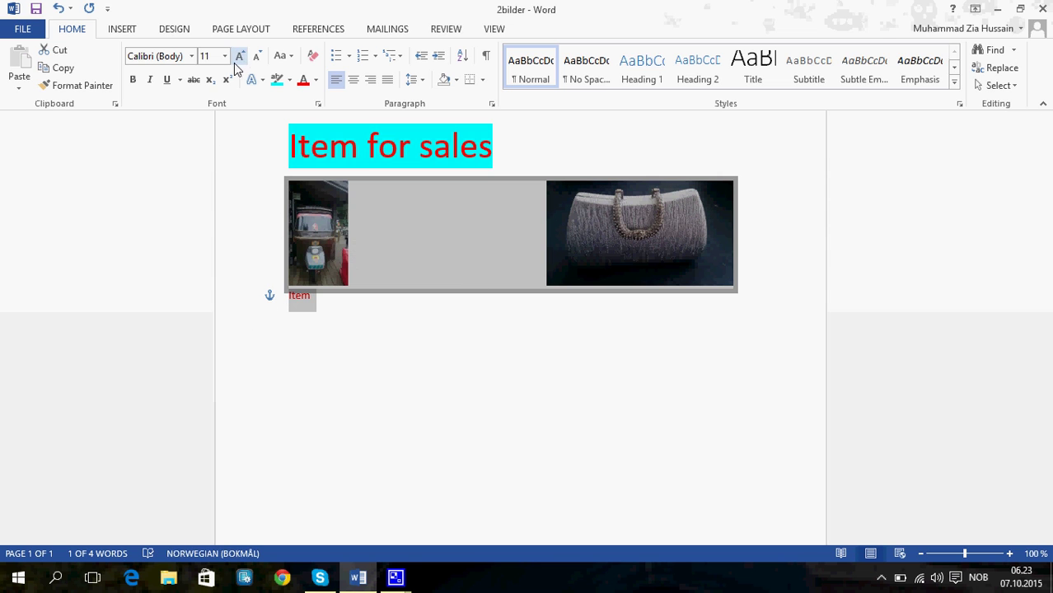
{"action": "left_click", "coordinate": [315, 80]}
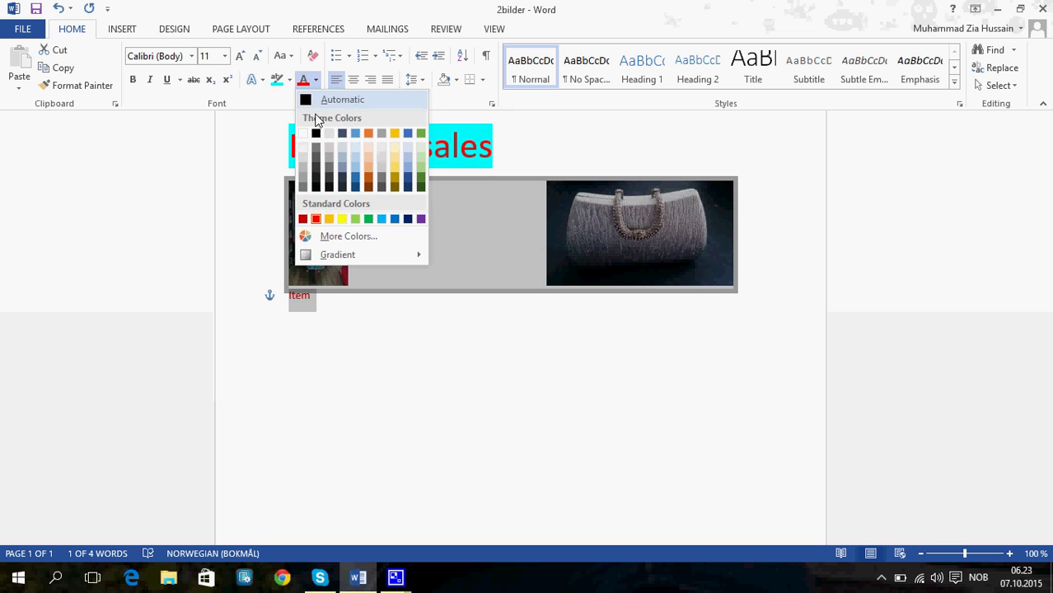
{"action": "left_click", "coordinate": [308, 100]}
{"action": "left_click", "coordinate": [344, 294]}
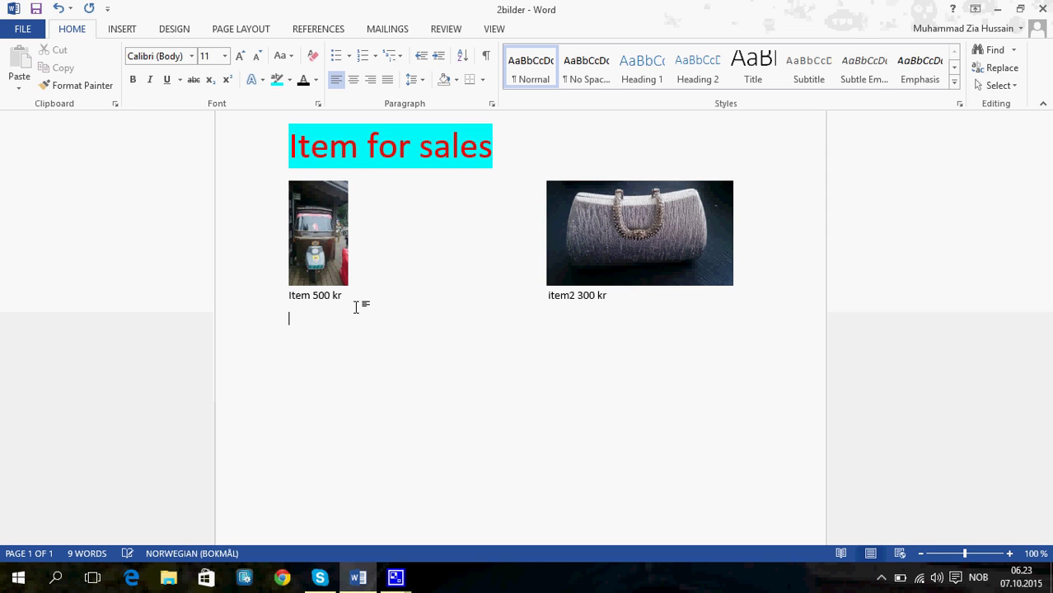
Insert a new drawing canvas on the empty line below the two captions
{"action": "scroll", "coordinate": [1, 272], "scroll_direction": "down", "scroll_amount": 2}
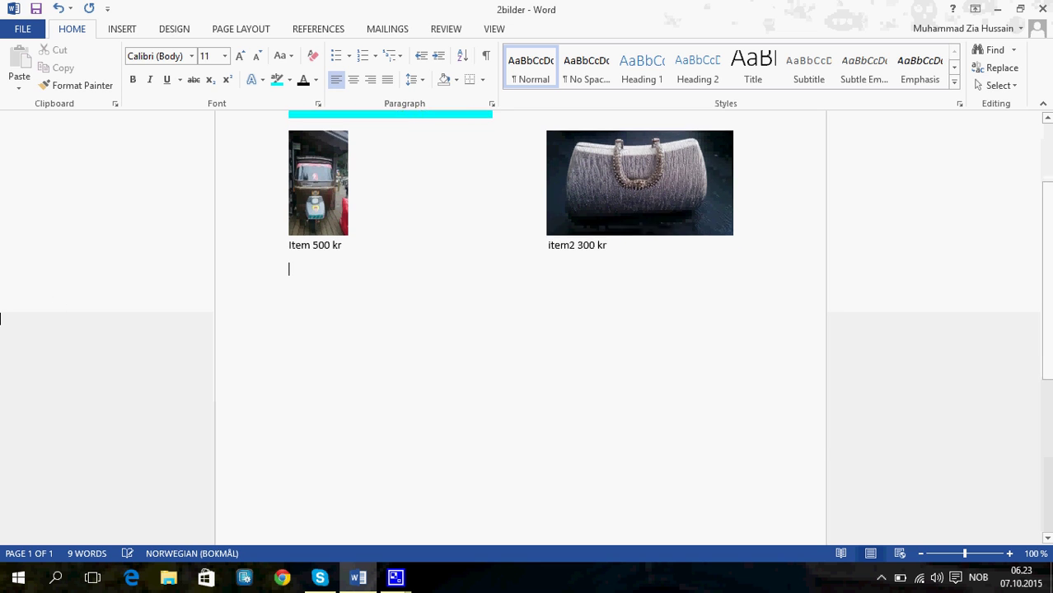
{"action": "left_click", "coordinate": [122, 30]}
{"action": "left_click", "coordinate": [212, 76]}
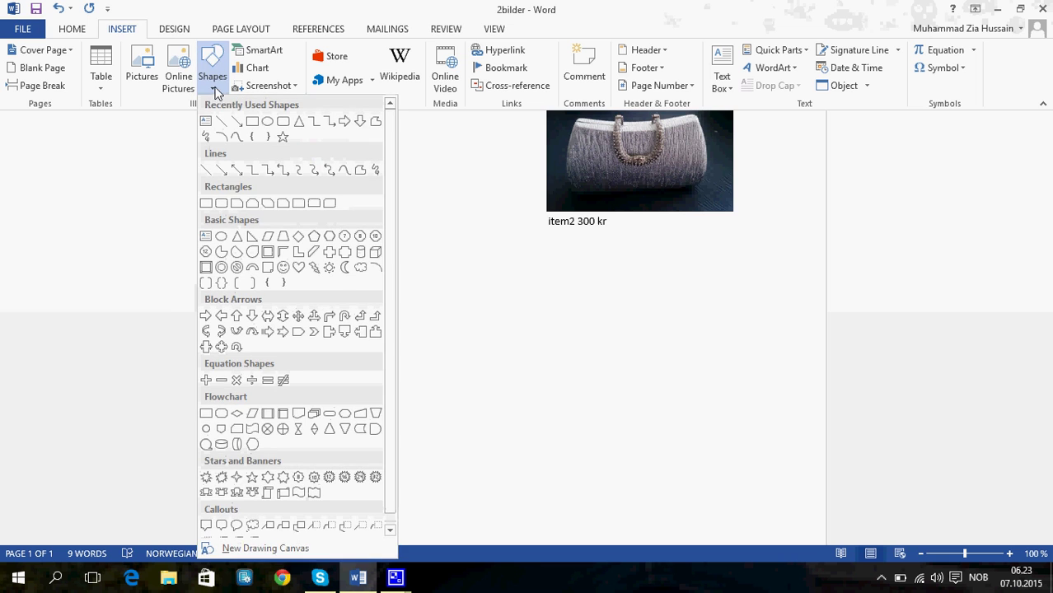
{"action": "left_click", "coordinate": [272, 549]}
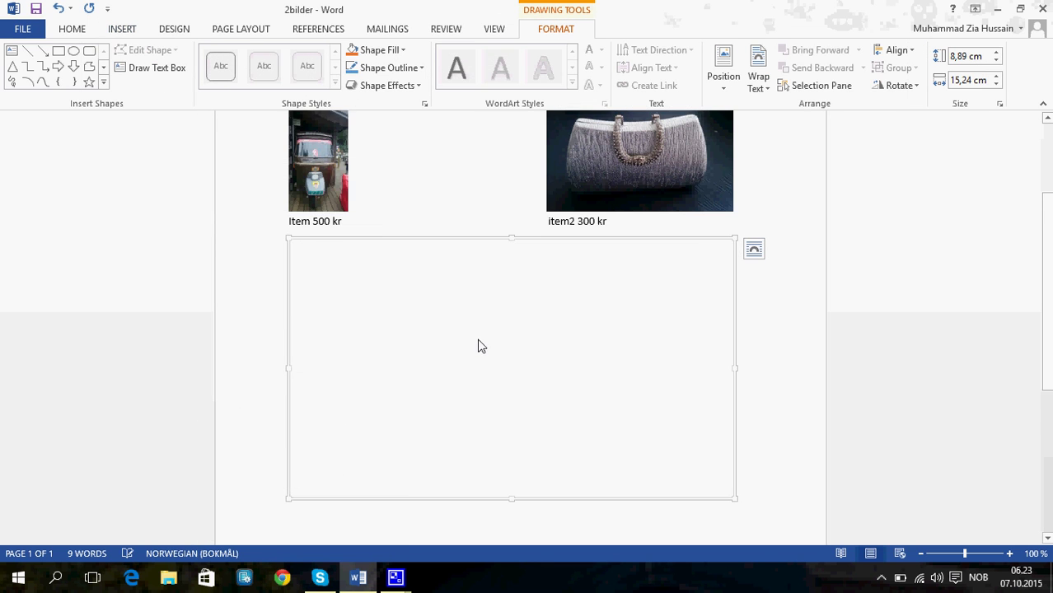
Insert the picture 068 from the Desktop folder into the new canvas and move it to the canvas's upper-left corner
{"action": "left_click", "coordinate": [121, 30]}
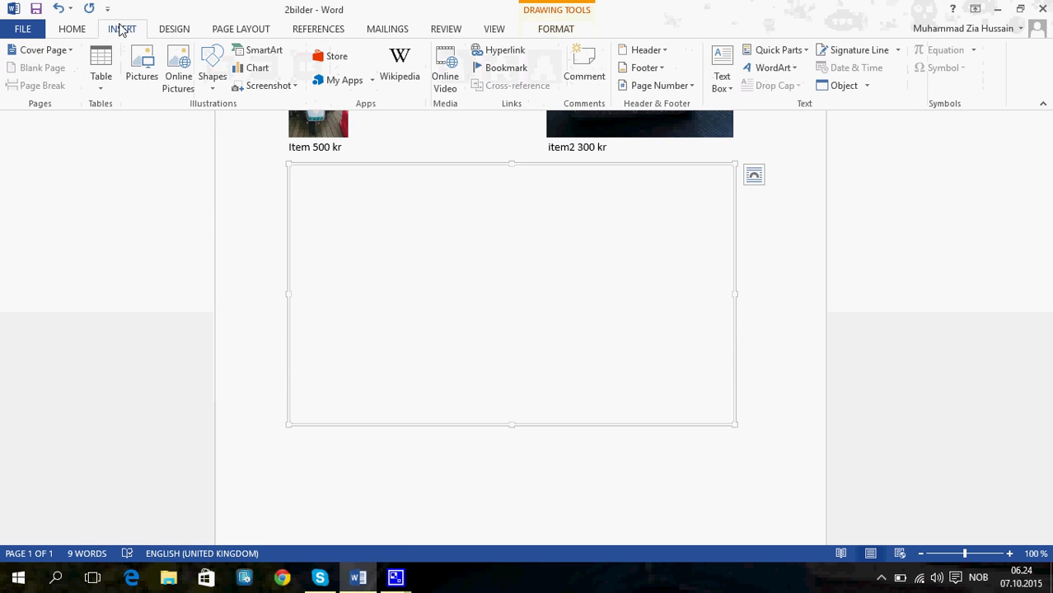
{"action": "left_click", "coordinate": [140, 83]}
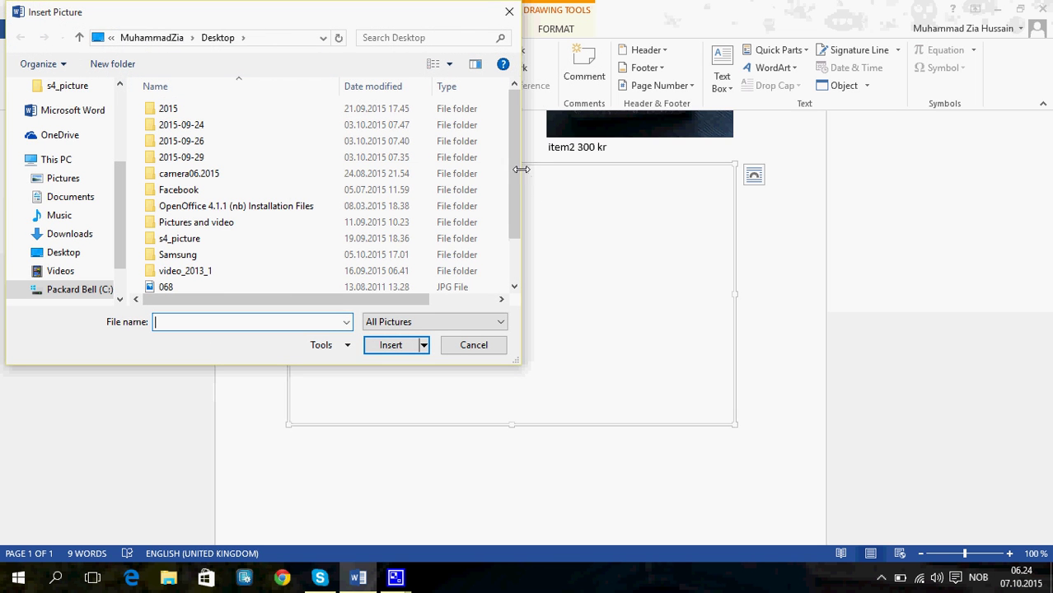
{"action": "left_click_drag", "start_coordinate": [515, 167], "coordinate": [504, 251]}
{"action": "left_click", "coordinate": [208, 236]}
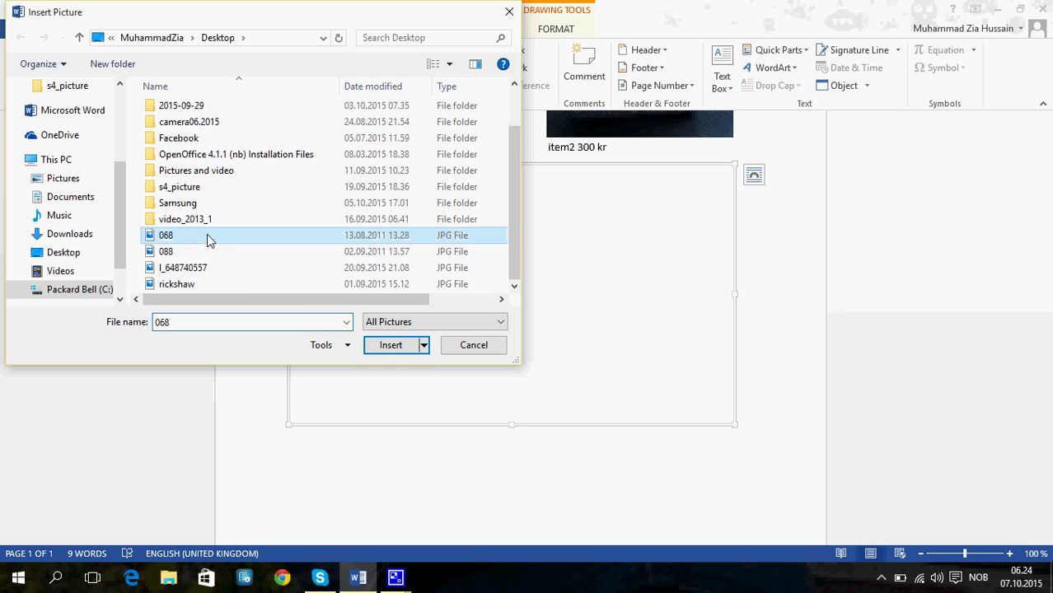
{"action": "left_click", "coordinate": [386, 344]}
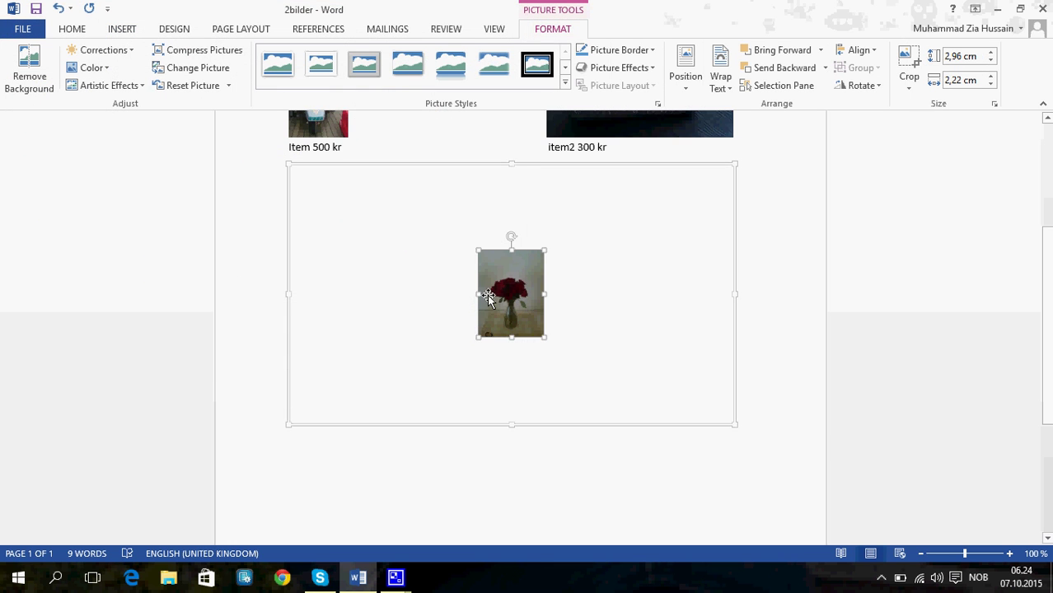
{"action": "mouse_move", "coordinate": [487, 294]}
{"action": "left_mouse_down"}
{"action": "mouse_move", "coordinate": [293, 246]}
{"action": "mouse_move", "coordinate": [289, 202]}
{"action": "left_mouse_up"}
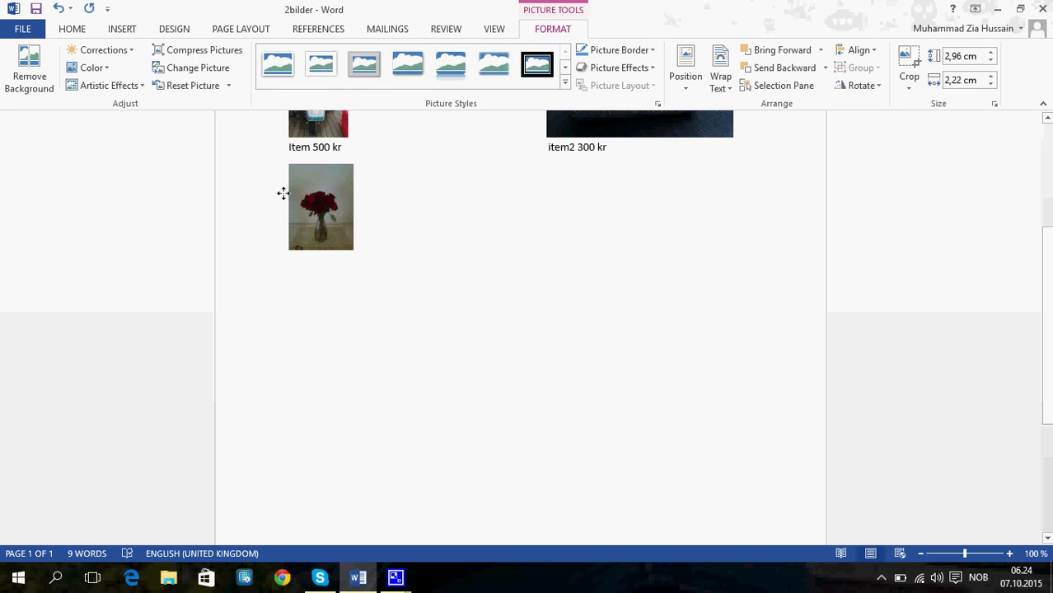
Insert the picture 088 from the Desktop folder and move it to the middle of the canvas's upper edge
{"action": "left_click", "coordinate": [122, 31]}
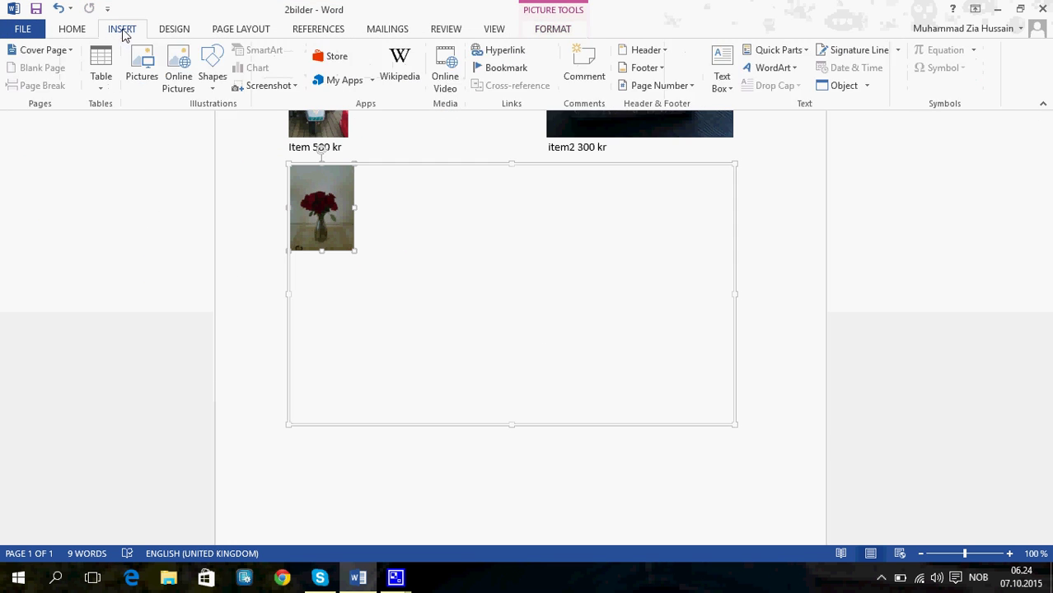
{"action": "left_click", "coordinate": [145, 75]}
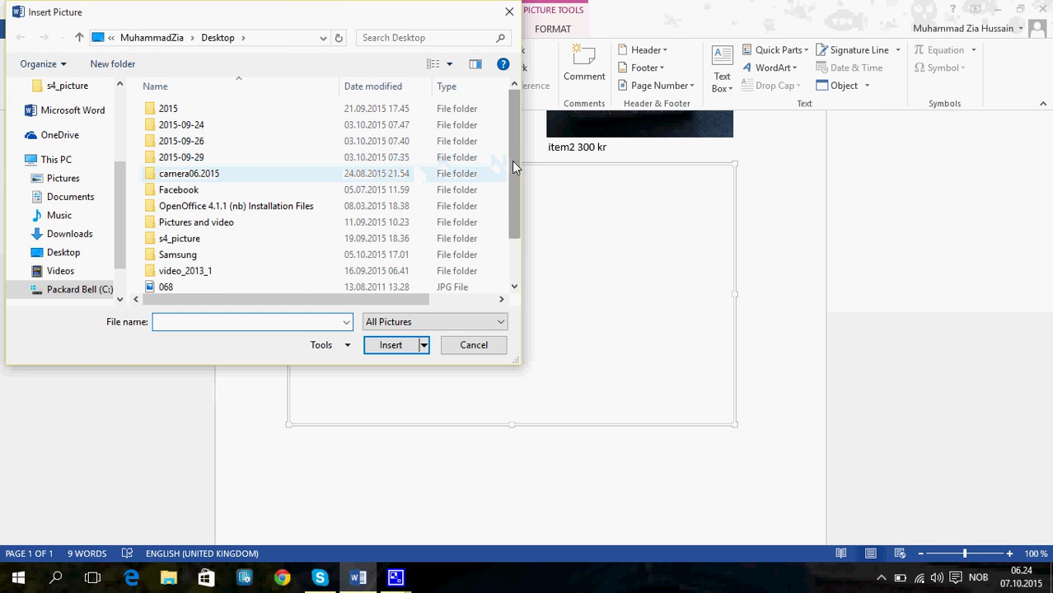
{"action": "scroll", "coordinate": [512, 160], "scroll_direction": "down", "scroll_amount": 1}
{"action": "left_click", "coordinate": [225, 252]}
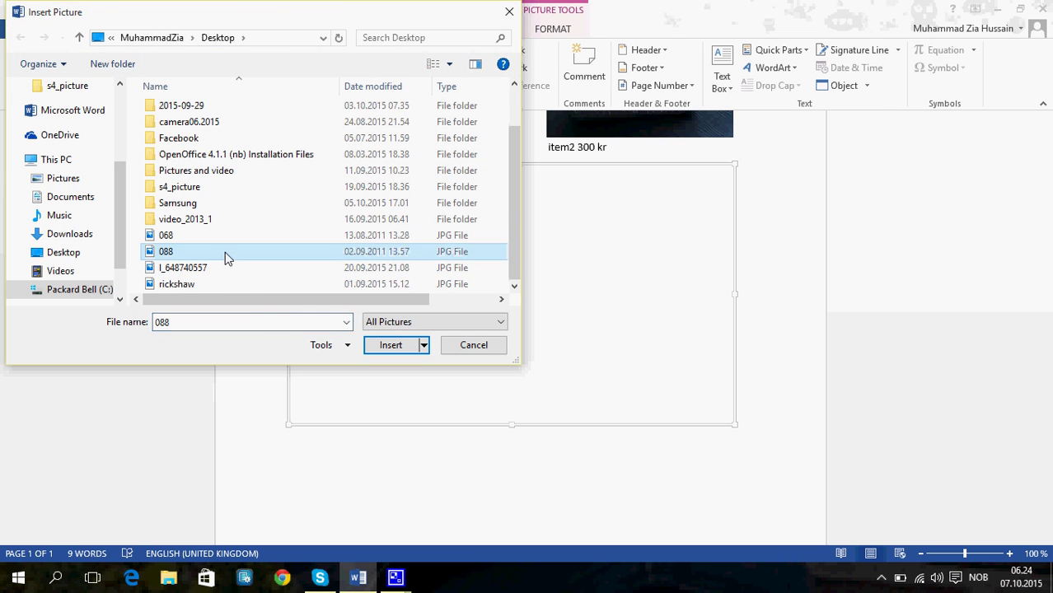
{"action": "left_click", "coordinate": [392, 345]}
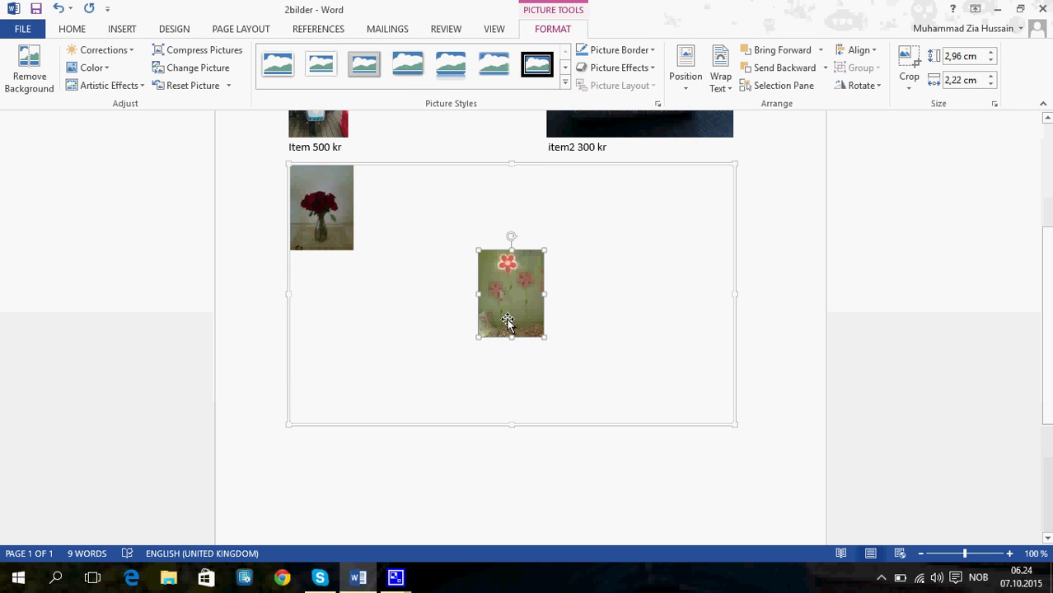
{"action": "left_click_drag", "start_coordinate": [507, 323], "coordinate": [486, 237]}
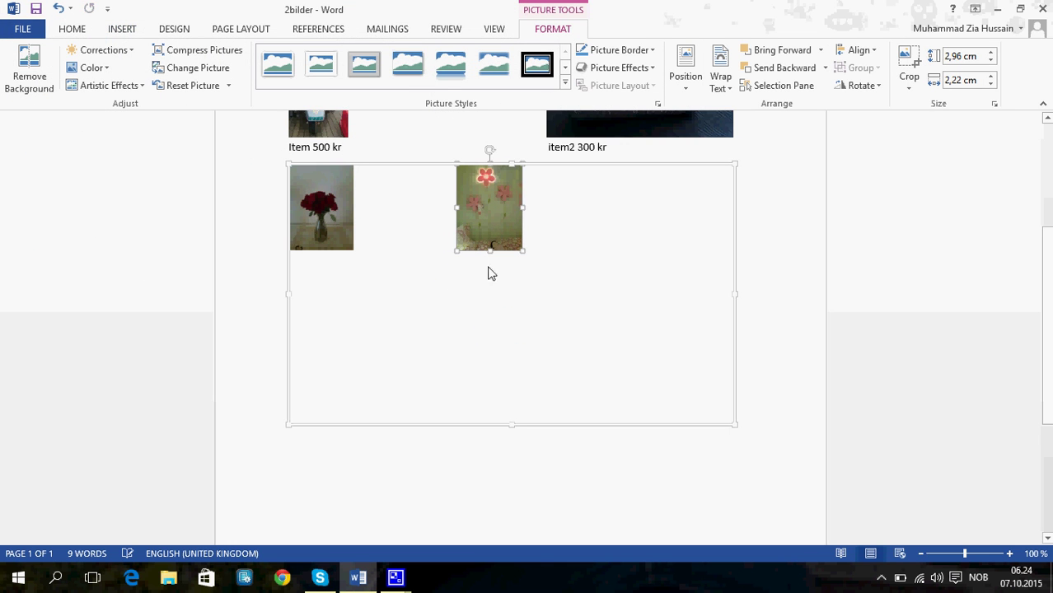
Insert the picture rickshaw from the Desktop folder and move it to the canvas's upper-right corner
{"action": "left_click", "coordinate": [126, 31]}
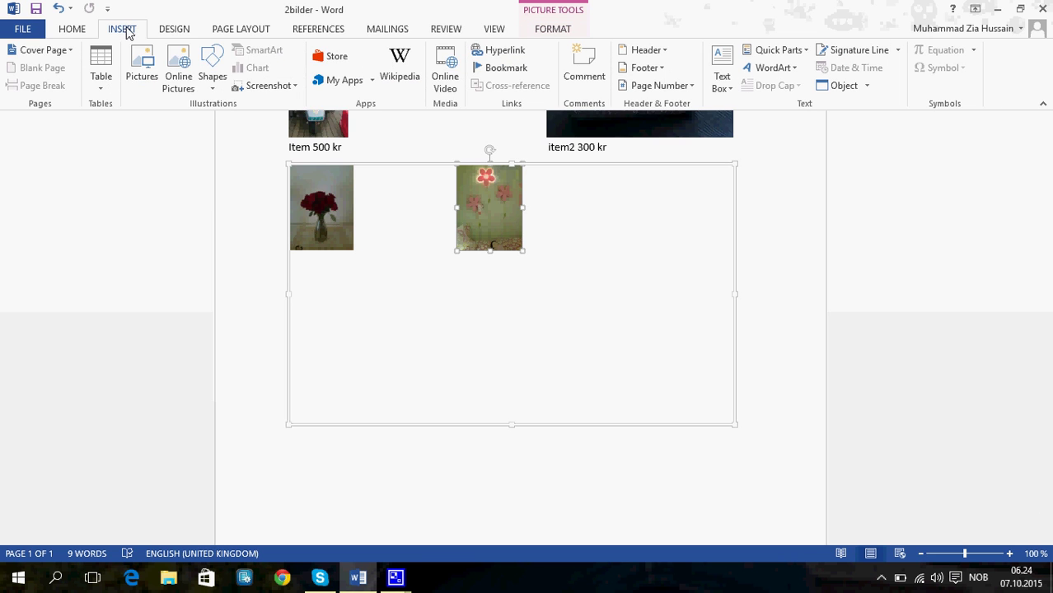
{"action": "left_click", "coordinate": [140, 76]}
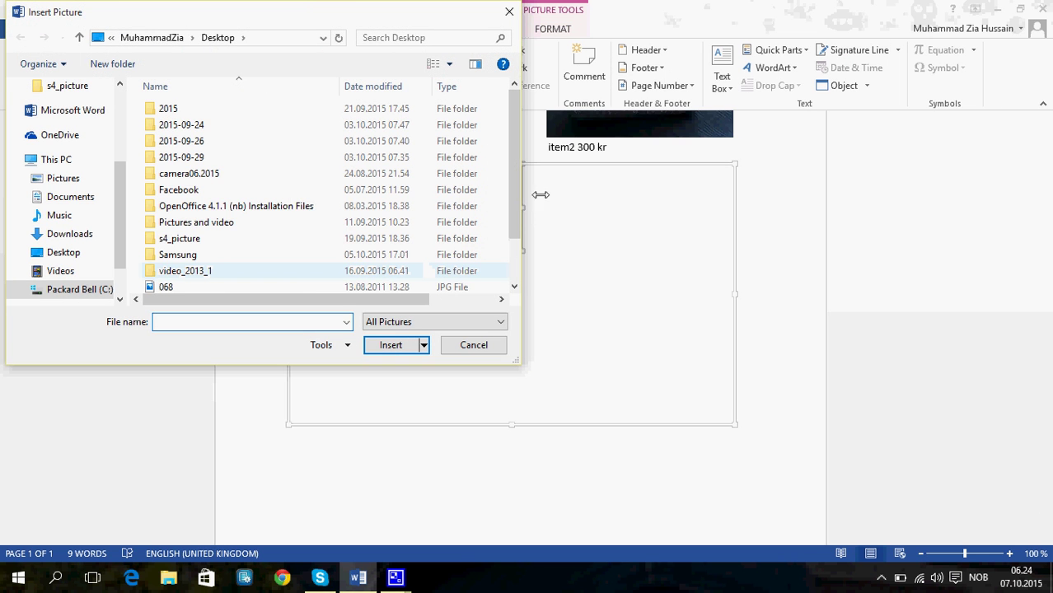
{"action": "scroll", "coordinate": [511, 185], "scroll_direction": "down", "scroll_amount": 1}
{"action": "left_click", "coordinate": [226, 284]}
{"action": "left_click", "coordinate": [393, 347]}
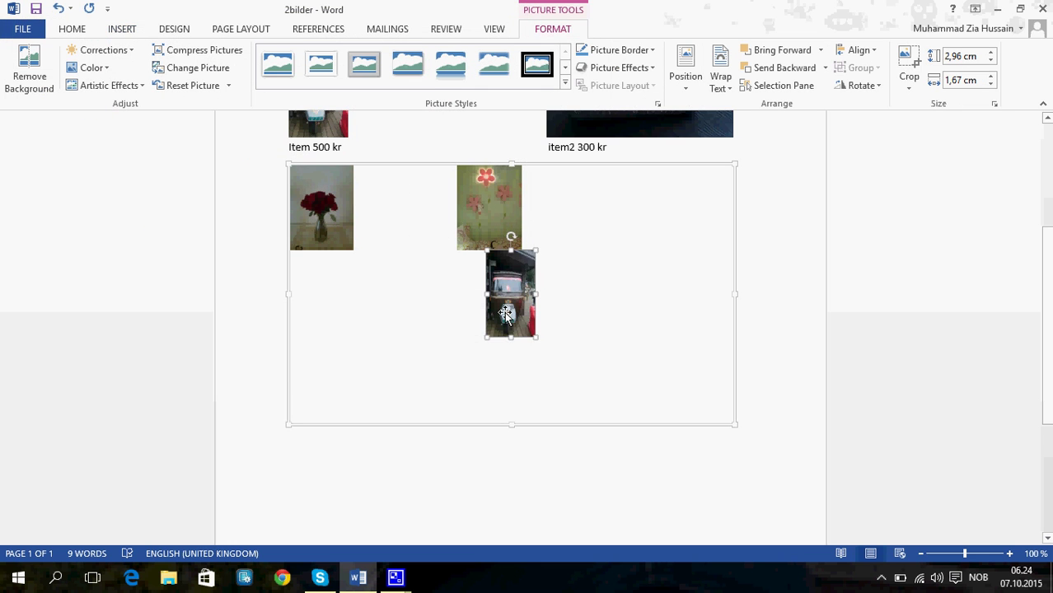
{"action": "mouse_move", "coordinate": [506, 313]}
{"action": "left_mouse_down"}
{"action": "mouse_move", "coordinate": [693, 270]}
{"action": "mouse_move", "coordinate": [737, 211]}
{"action": "left_mouse_up"}
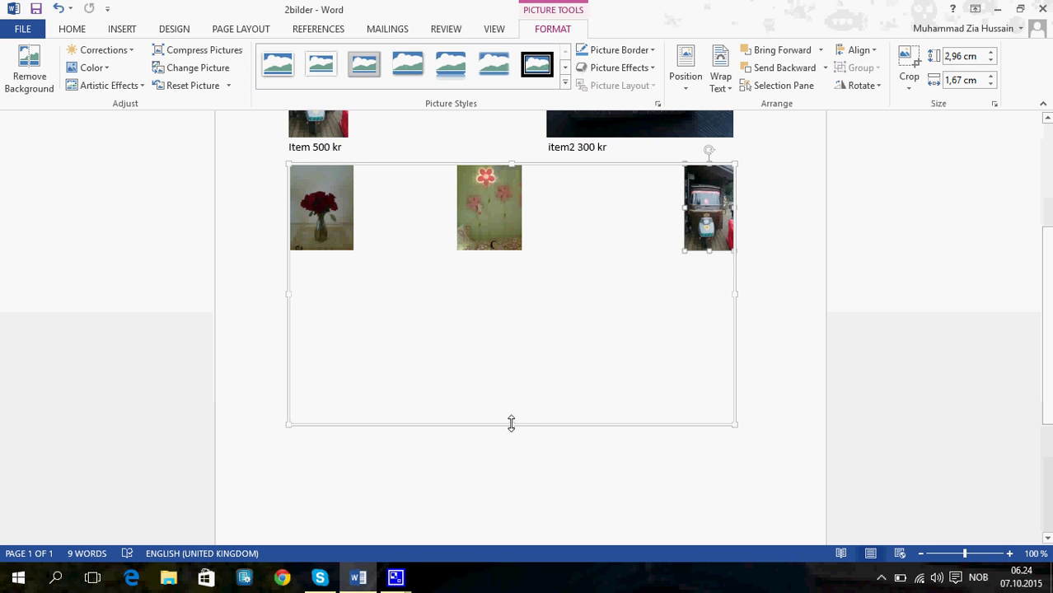
Shrink the second canvas's height to fit its three pictures and set its text wrapping to Top and Bottom
{"action": "left_click_drag", "start_coordinate": [510, 424], "coordinate": [513, 256]}
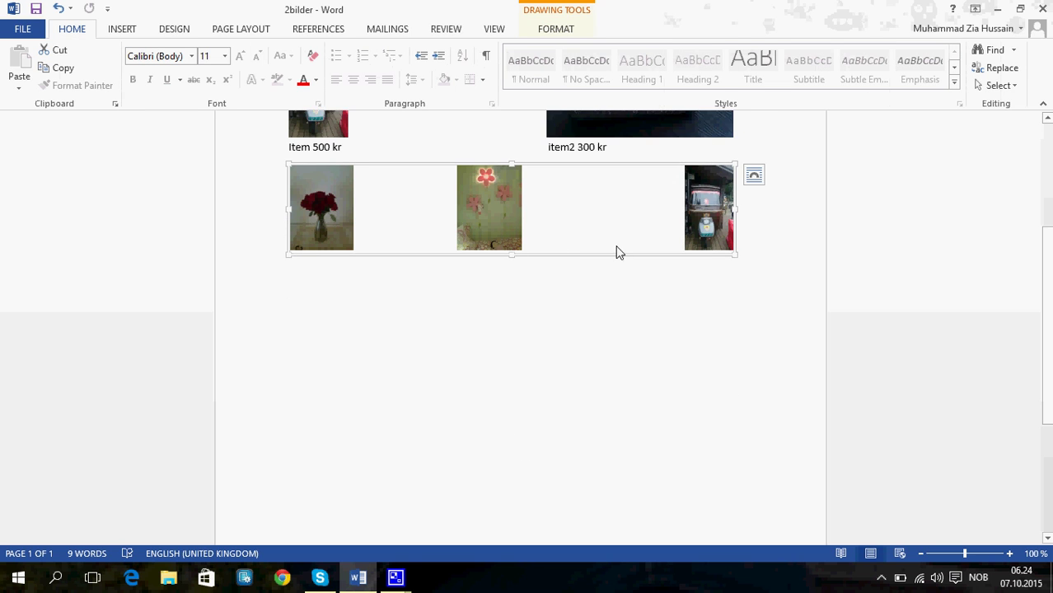
{"action": "left_click", "coordinate": [754, 174]}
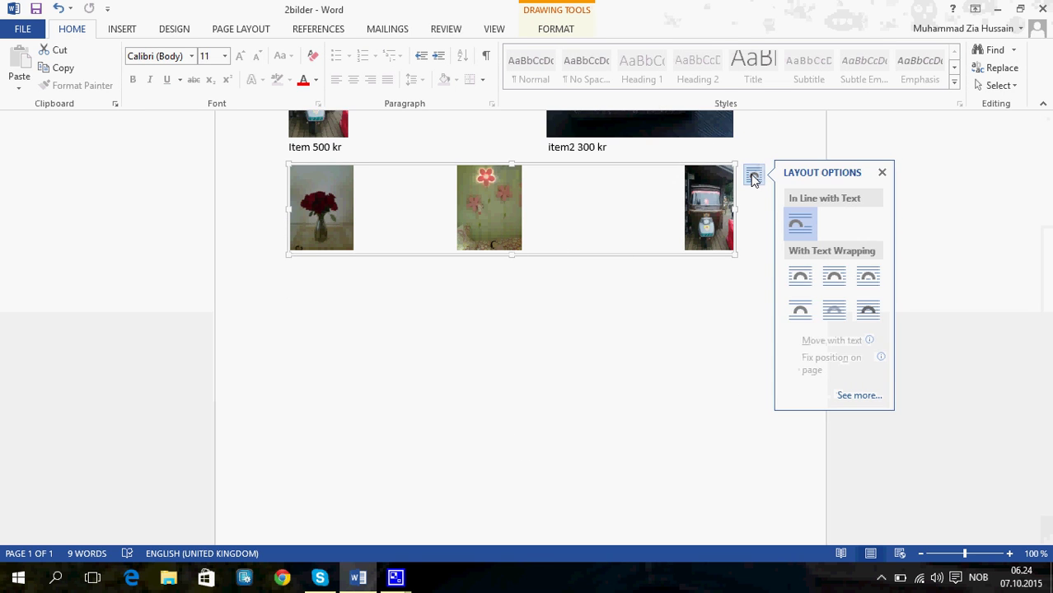
{"action": "left_click", "coordinate": [798, 313]}
Caption the three pictures from left to right "Item3 100 kr", "Item 200 kr" and "Item 10 kr", spaced to sit beneath each picture
{"action": "left_click", "coordinate": [364, 275]}
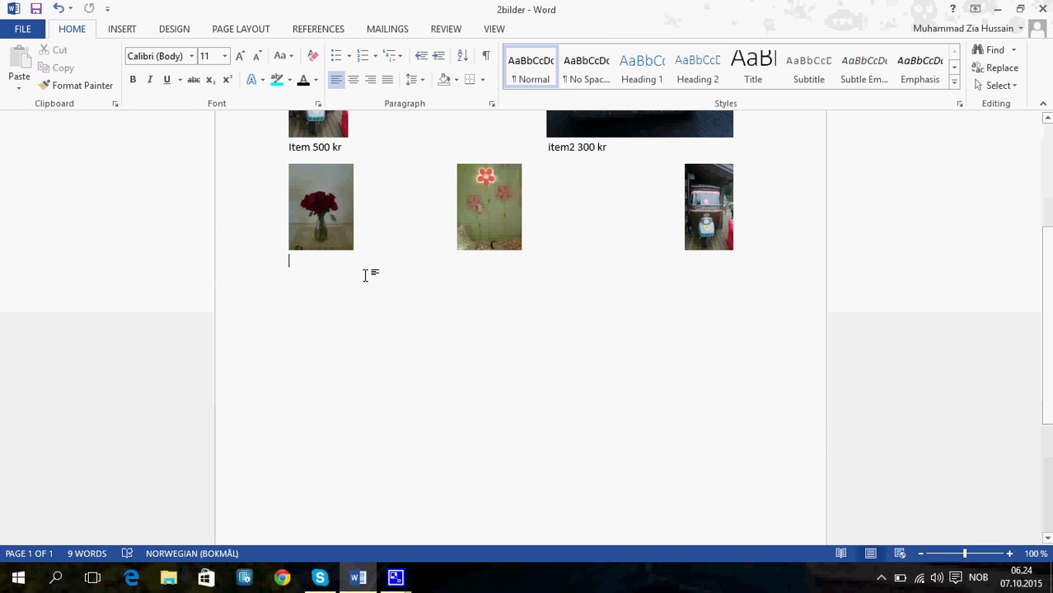
{"action": "type", "text": "Ite"}
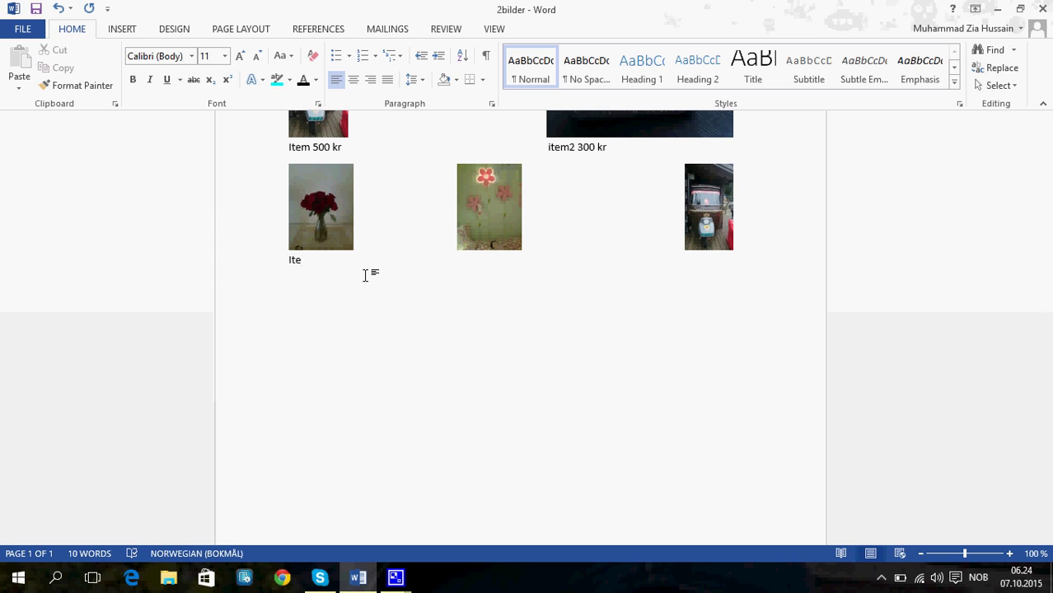
{"action": "type", "text": "m3 100 kr"}
{"action": "type", "text": "Item 200 kr "}
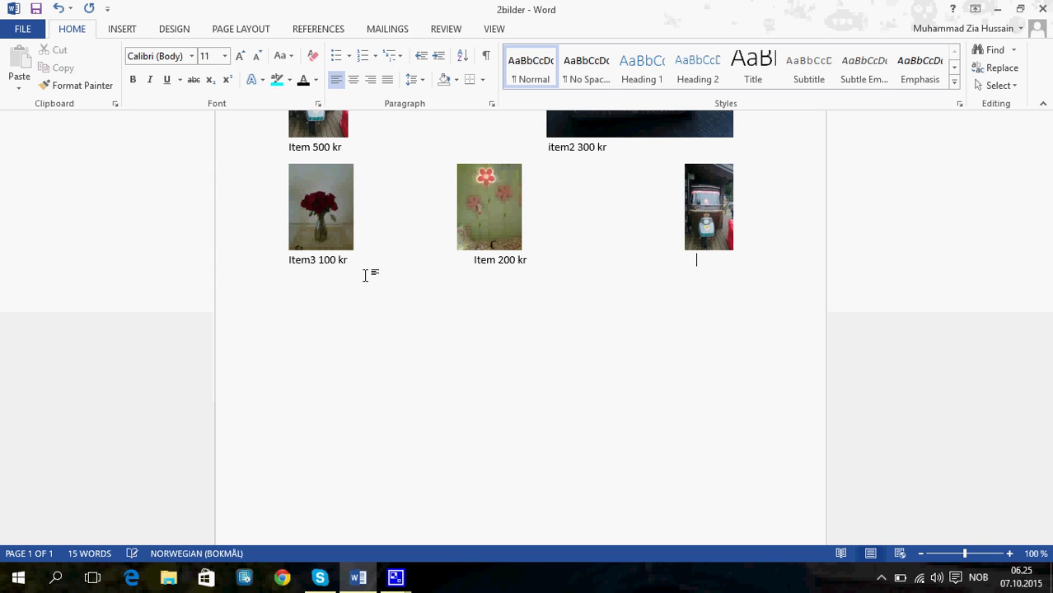
{"action": "type", "text": "Item 10 kr"}
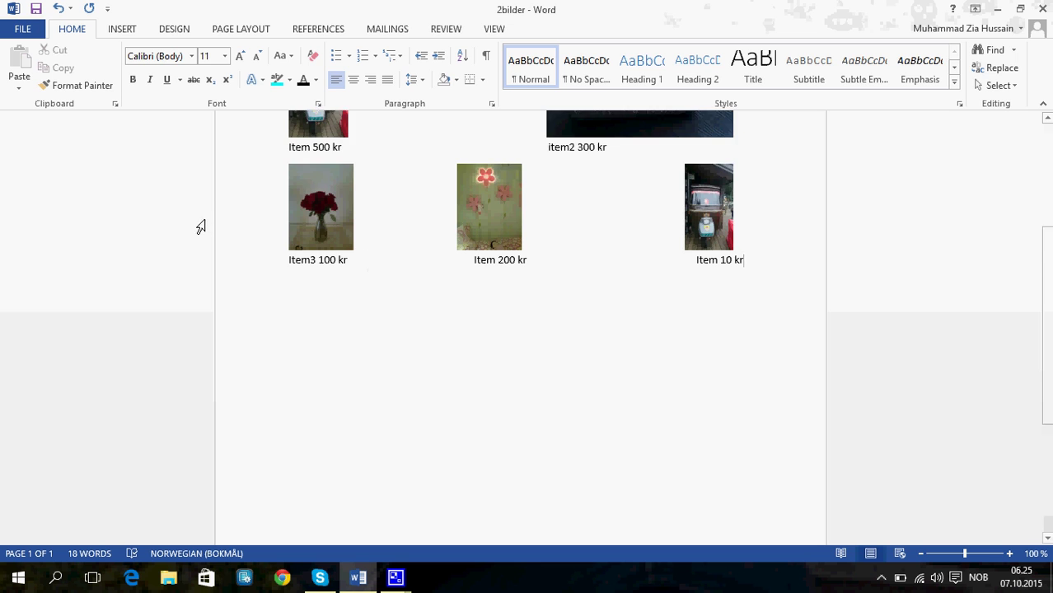
Add three blank lines after the "item2 300 kr" caption to separate the two rows of pictures
{"action": "scroll", "coordinate": [231, 228], "scroll_direction": "down", "scroll_amount": 3}
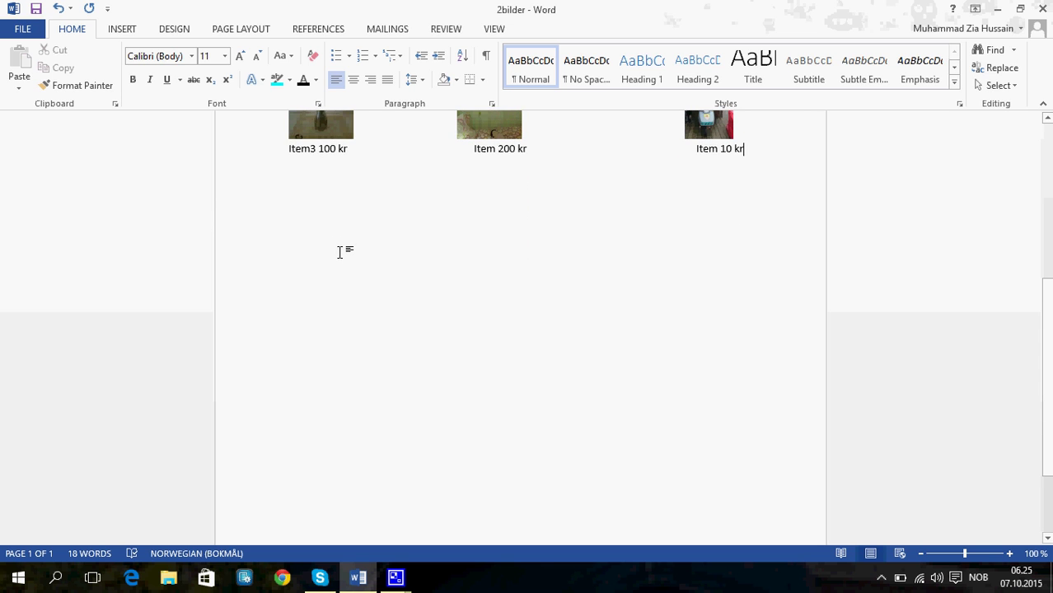
{"action": "scroll", "coordinate": [338, 247], "scroll_direction": "up", "scroll_amount": 6}
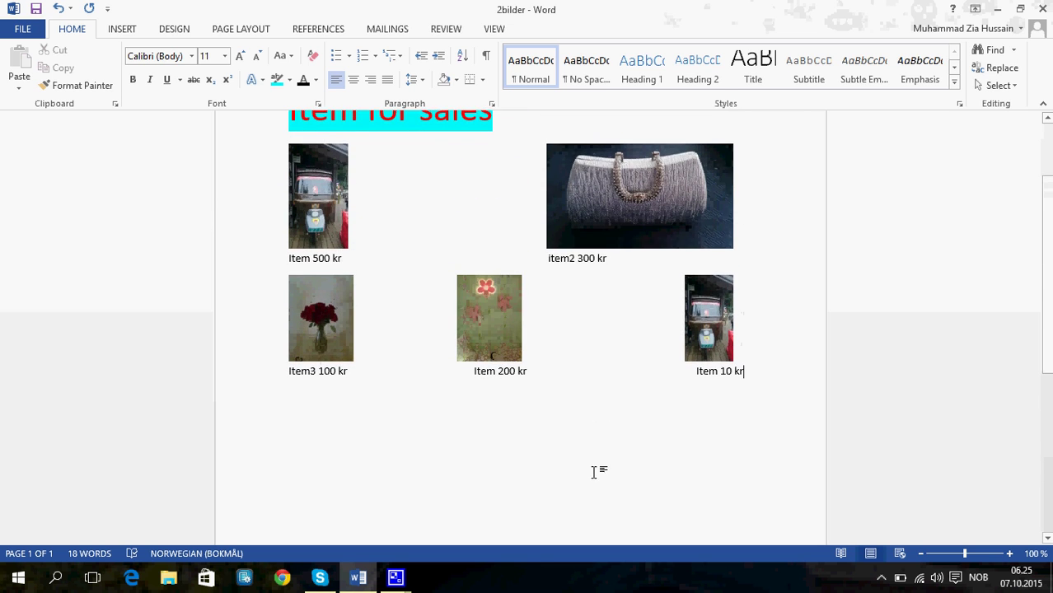
{"action": "left_click", "coordinate": [595, 422]}
{"action": "scroll", "coordinate": [597, 429], "scroll_direction": "up", "scroll_amount": 3}
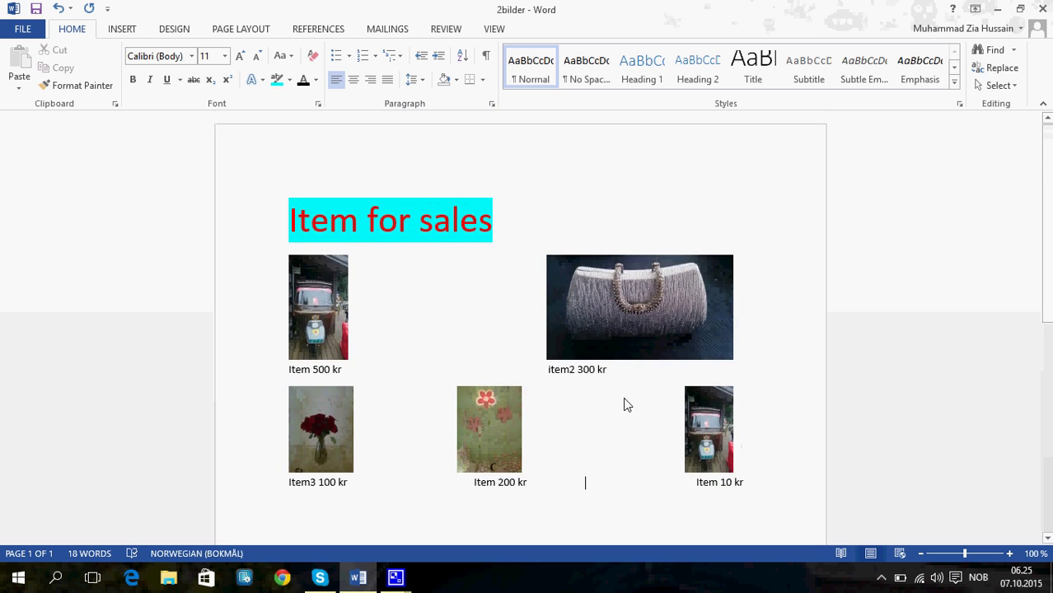
{"action": "scroll", "coordinate": [604, 297], "scroll_direction": "down", "scroll_amount": 4}
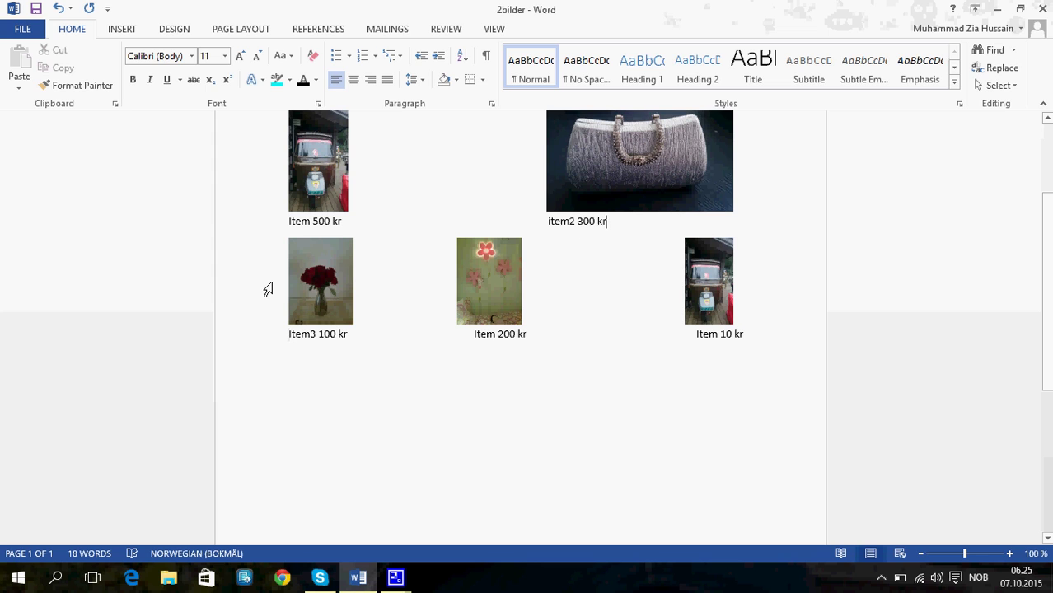
{"action": "key", "text": "Return"}
{"action": "key", "text": "Return"}
{"action": "key", "text": "Return"}
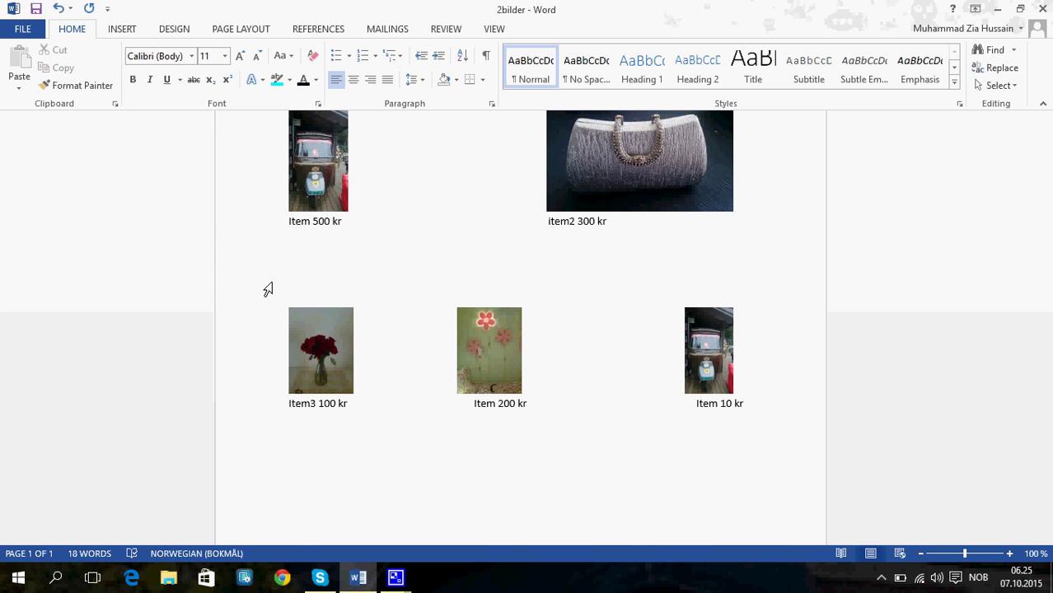
Review the page layout and open the document's print preview
{"action": "scroll", "coordinate": [148, 244], "scroll_direction": "down", "scroll_amount": 3}
{"action": "scroll", "coordinate": [181, 280], "scroll_direction": "up", "scroll_amount": 4}
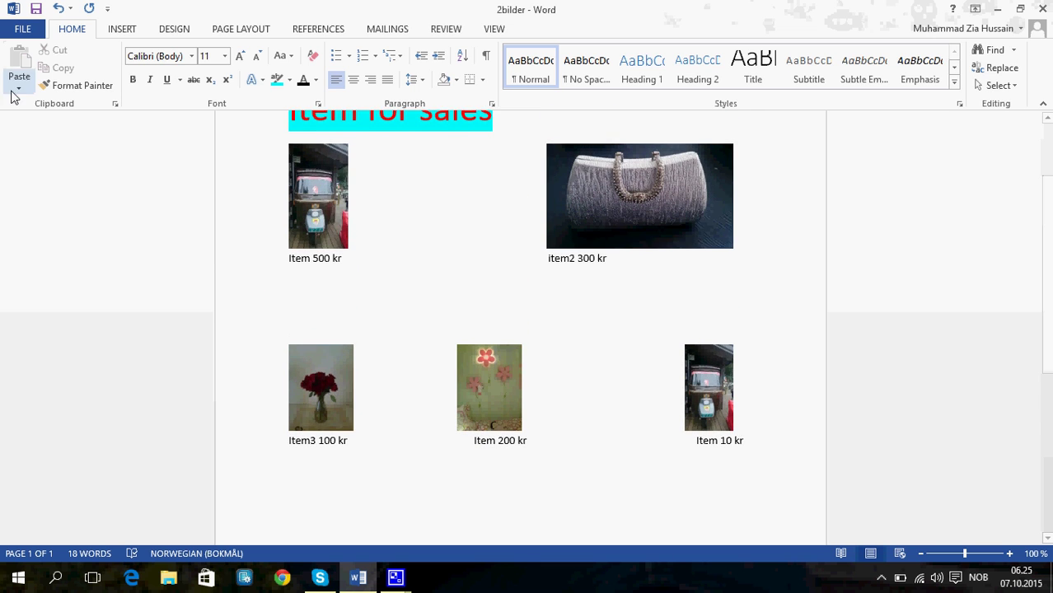
{"action": "scroll", "coordinate": [129, 371], "scroll_direction": "up", "scroll_amount": 2}
{"action": "scroll", "coordinate": [129, 371], "scroll_direction": "down", "scroll_amount": 4}
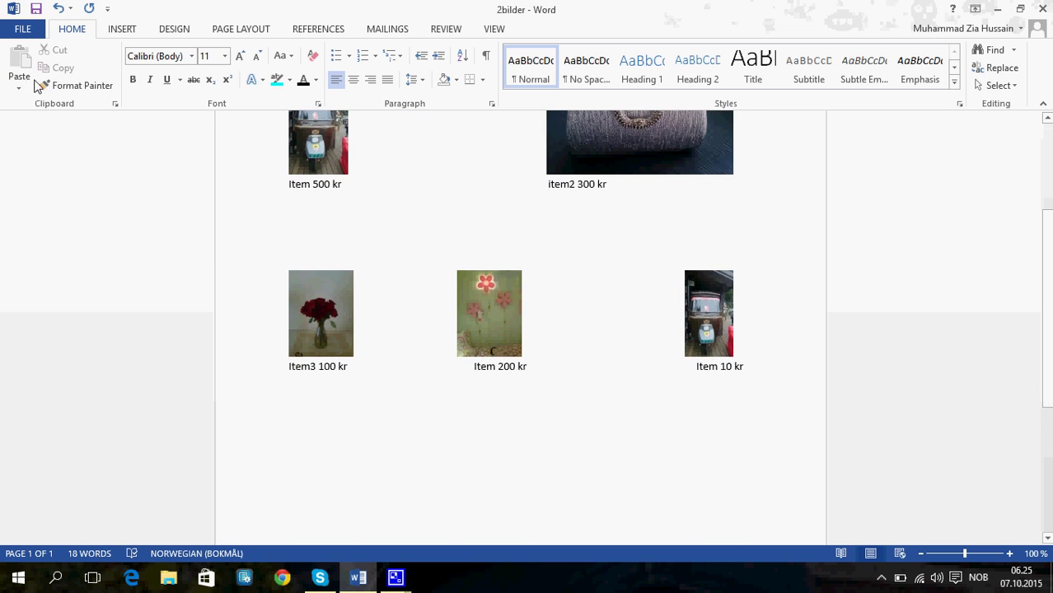
{"action": "left_click", "coordinate": [34, 29]}
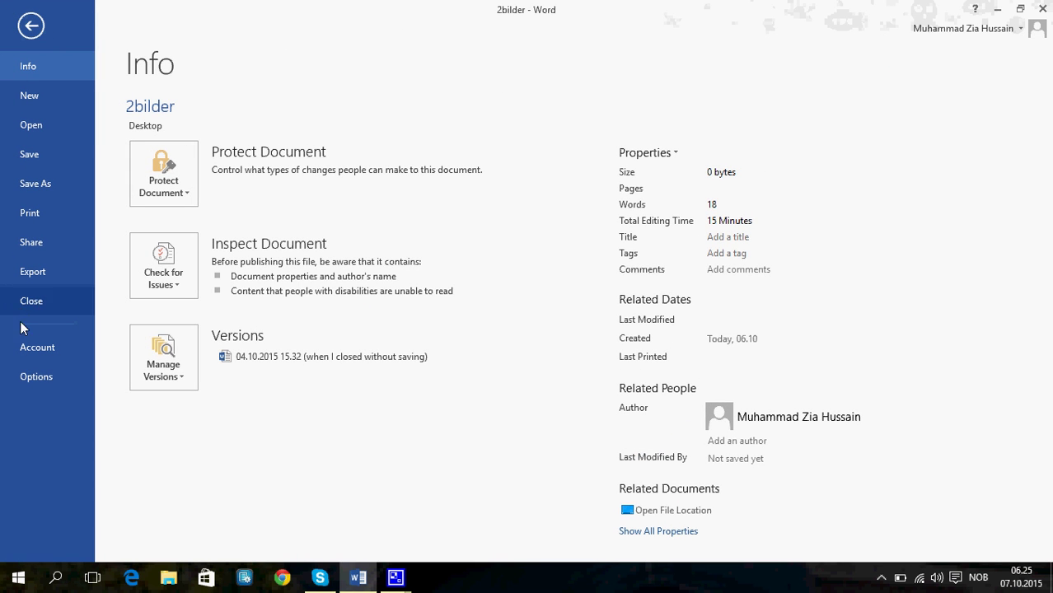
{"action": "left_click", "coordinate": [37, 216]}
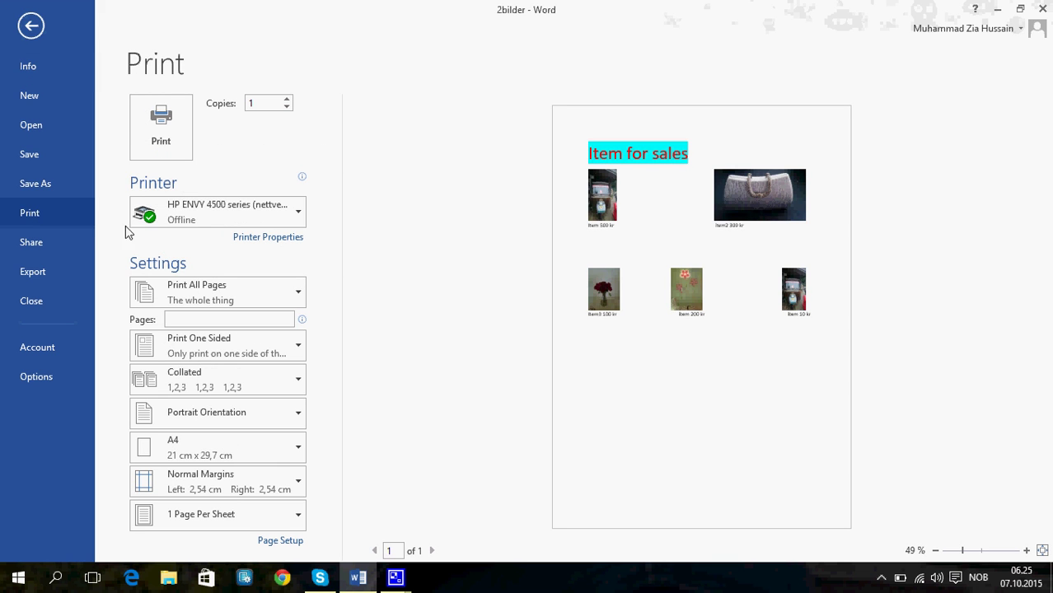